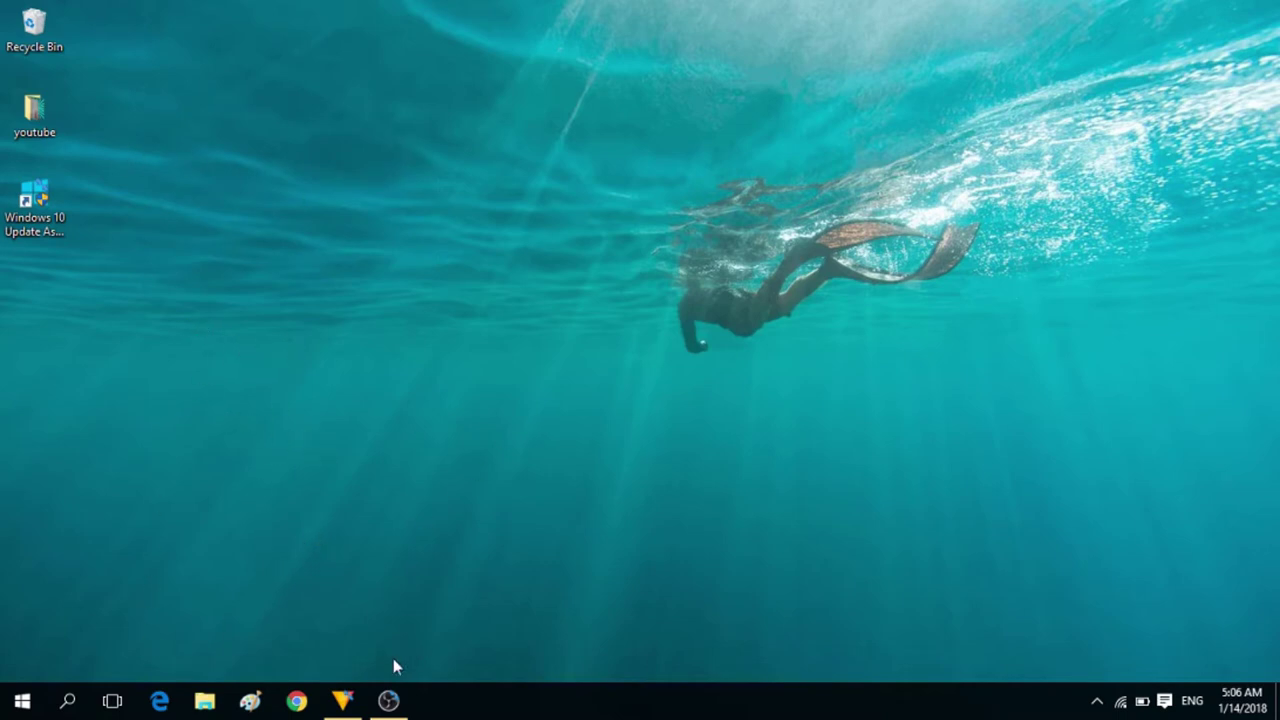
Switch to HitFilm Express and start editing a new project with the 1080p Full HD @ 25 fps template
left_click(343, 700)
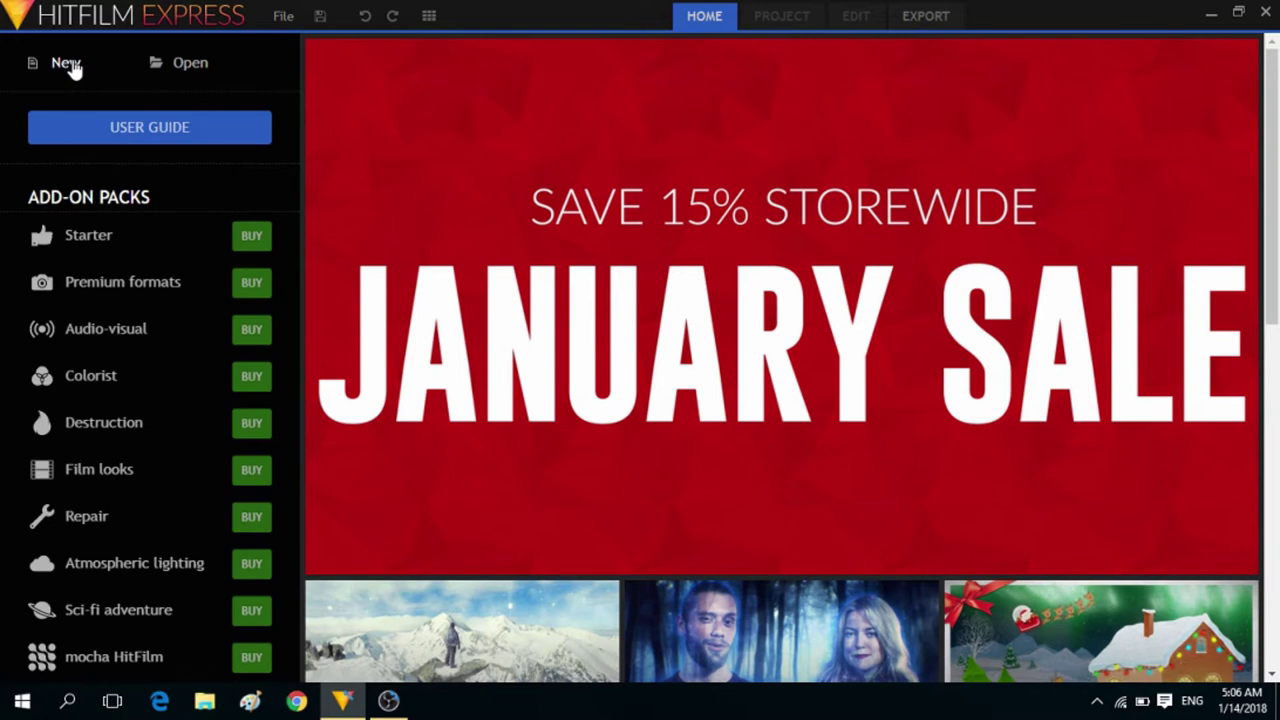
left_click(70, 64)
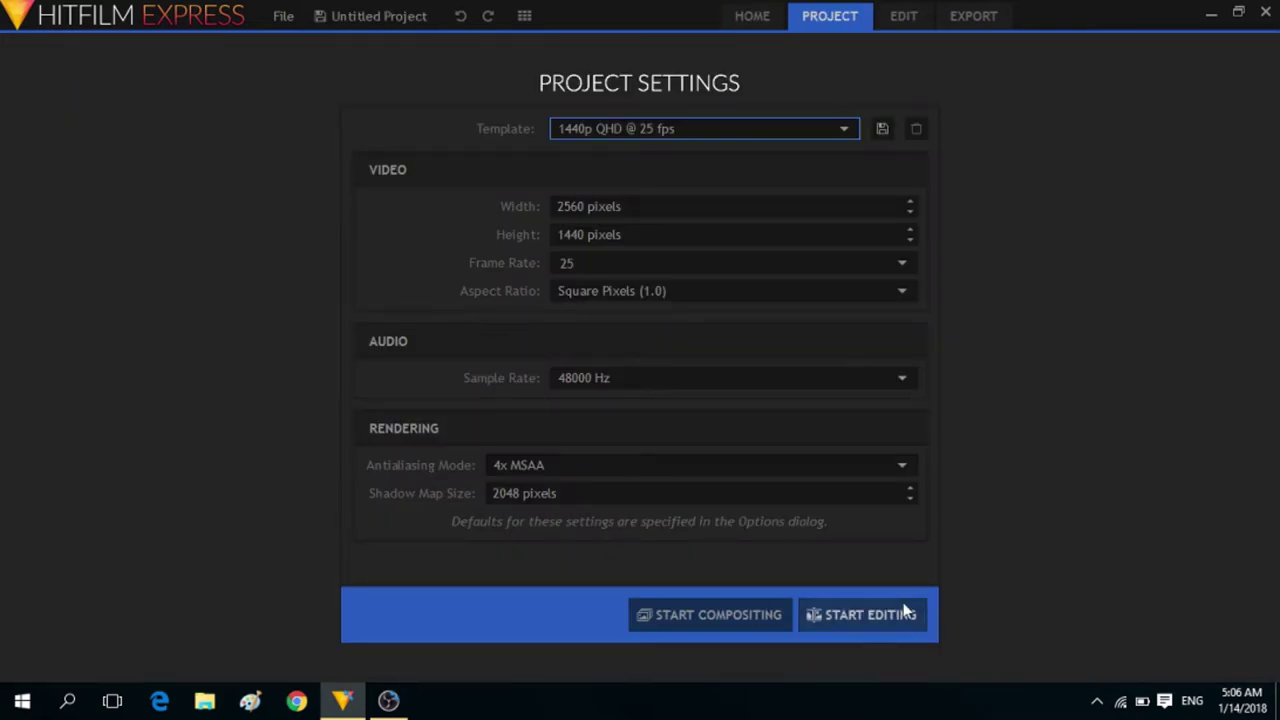
left_click(614, 130)
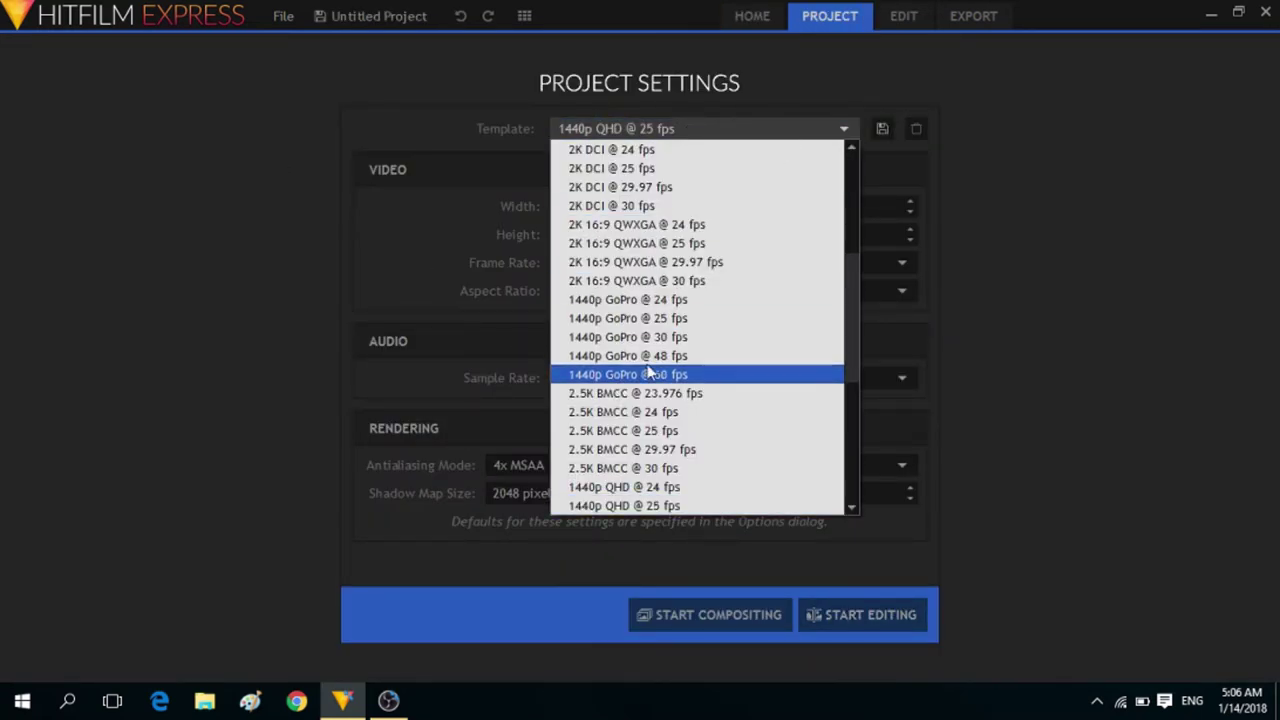
scroll(662, 340, "up", 4)
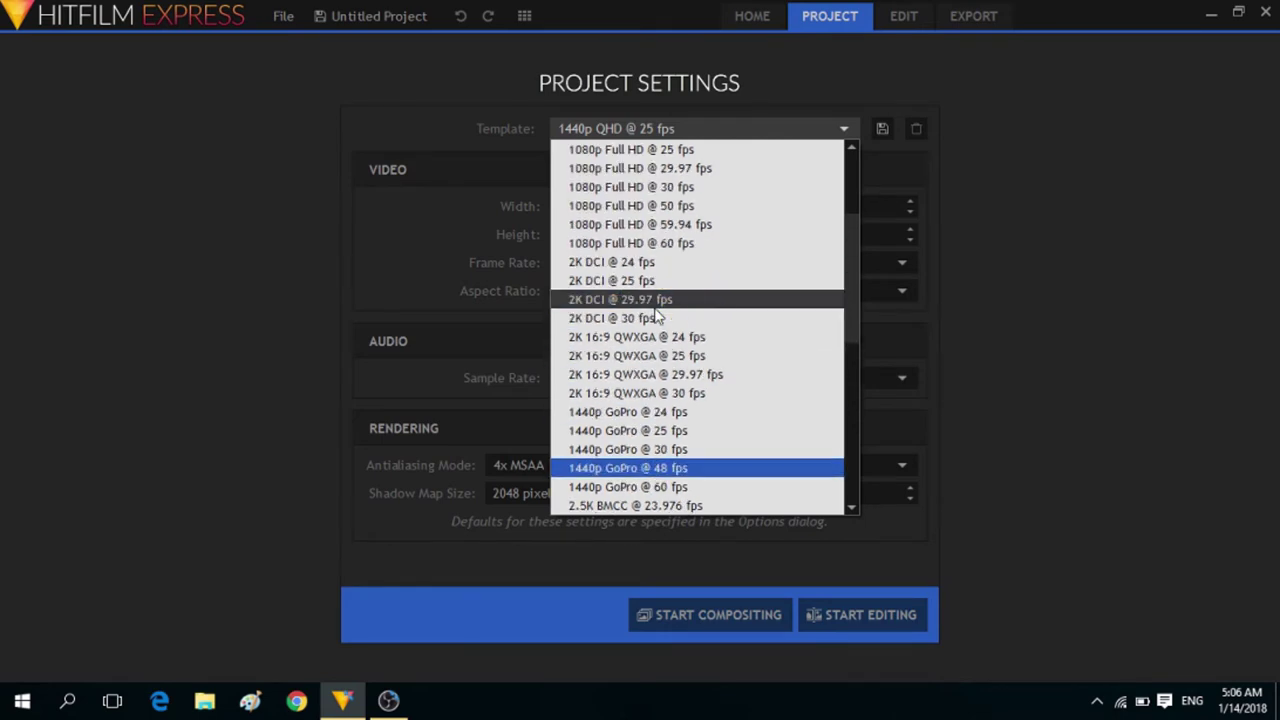
left_click(731, 262)
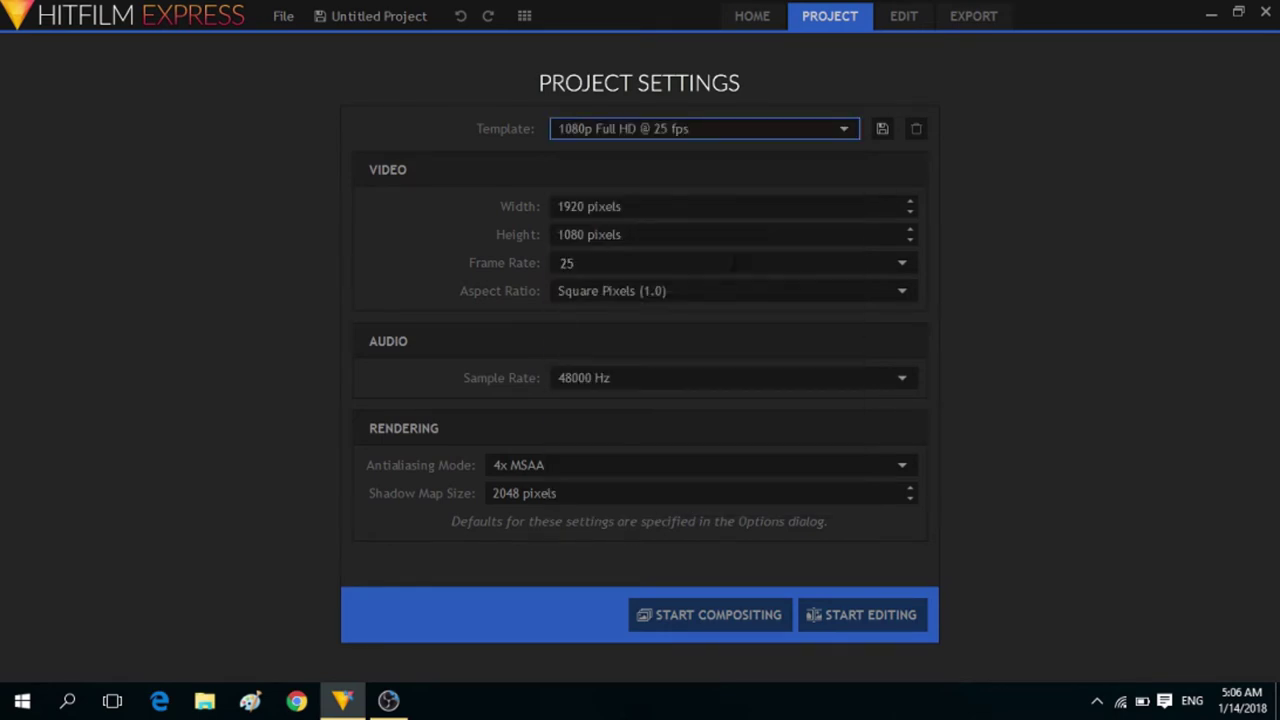
left_click(762, 128)
left_click(520, 128)
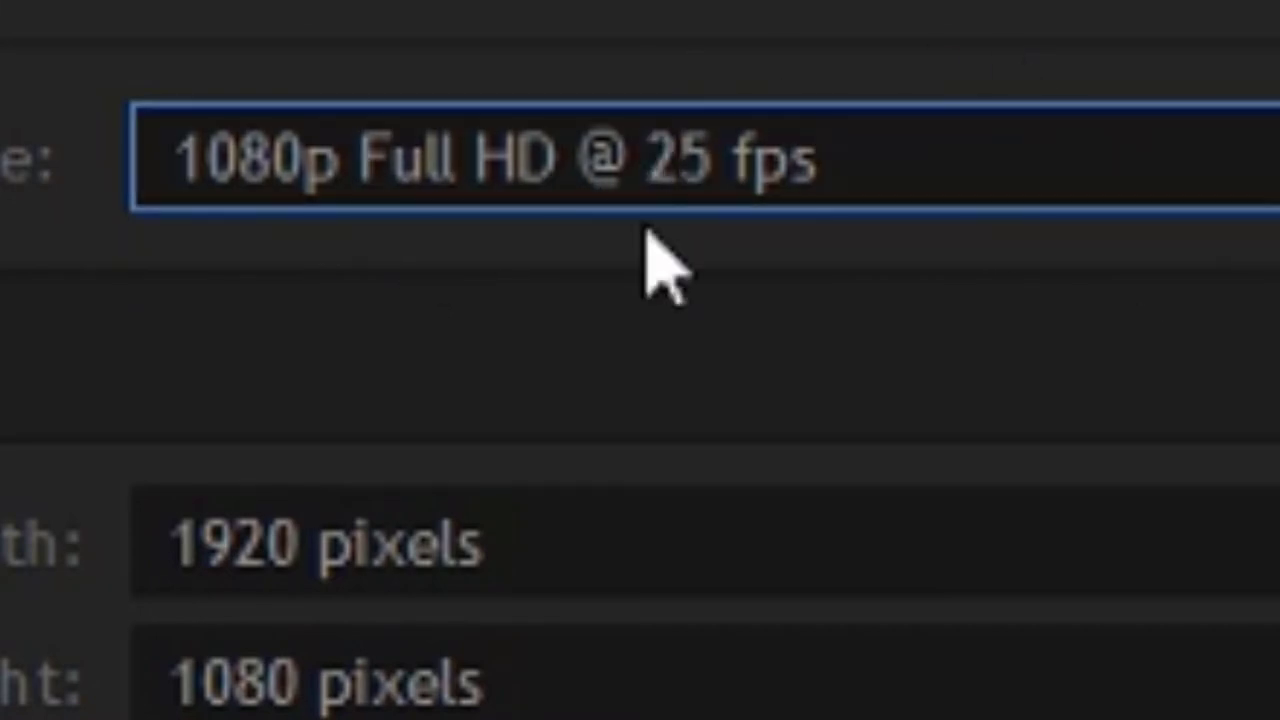
left_click(203, 510)
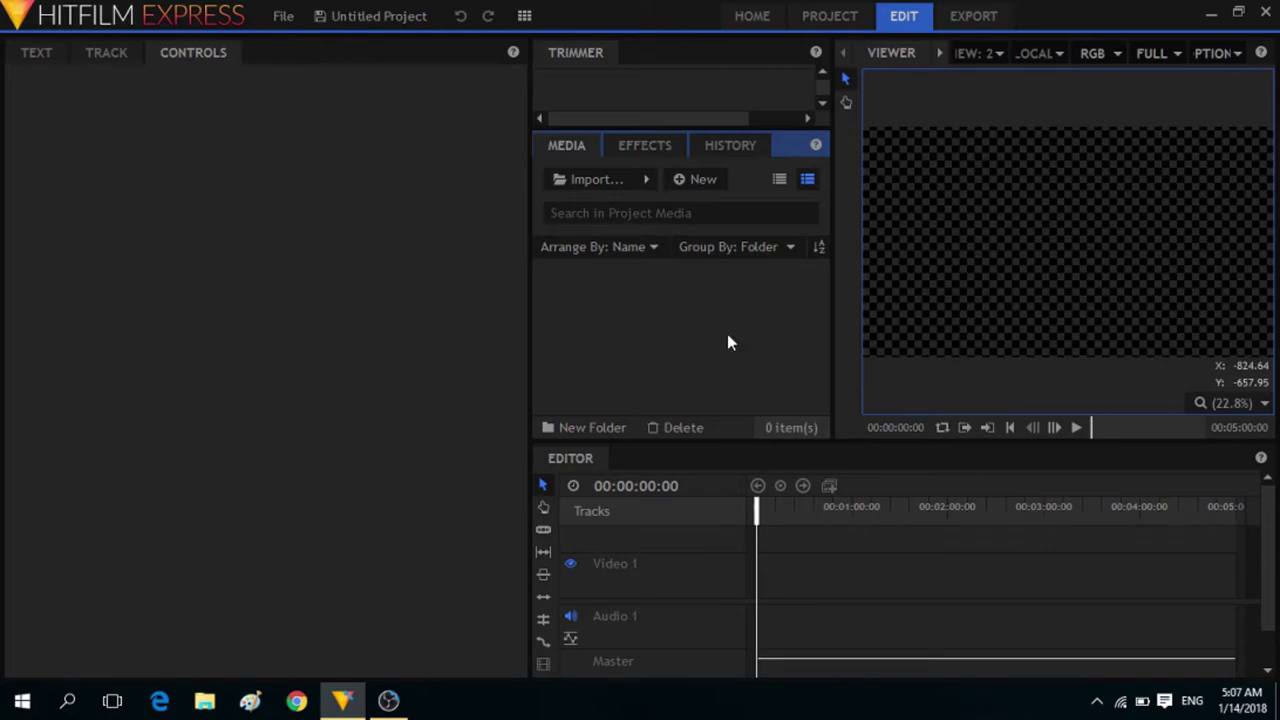
Create a new composite shot named "thumbline 1"
left_click(712, 179)
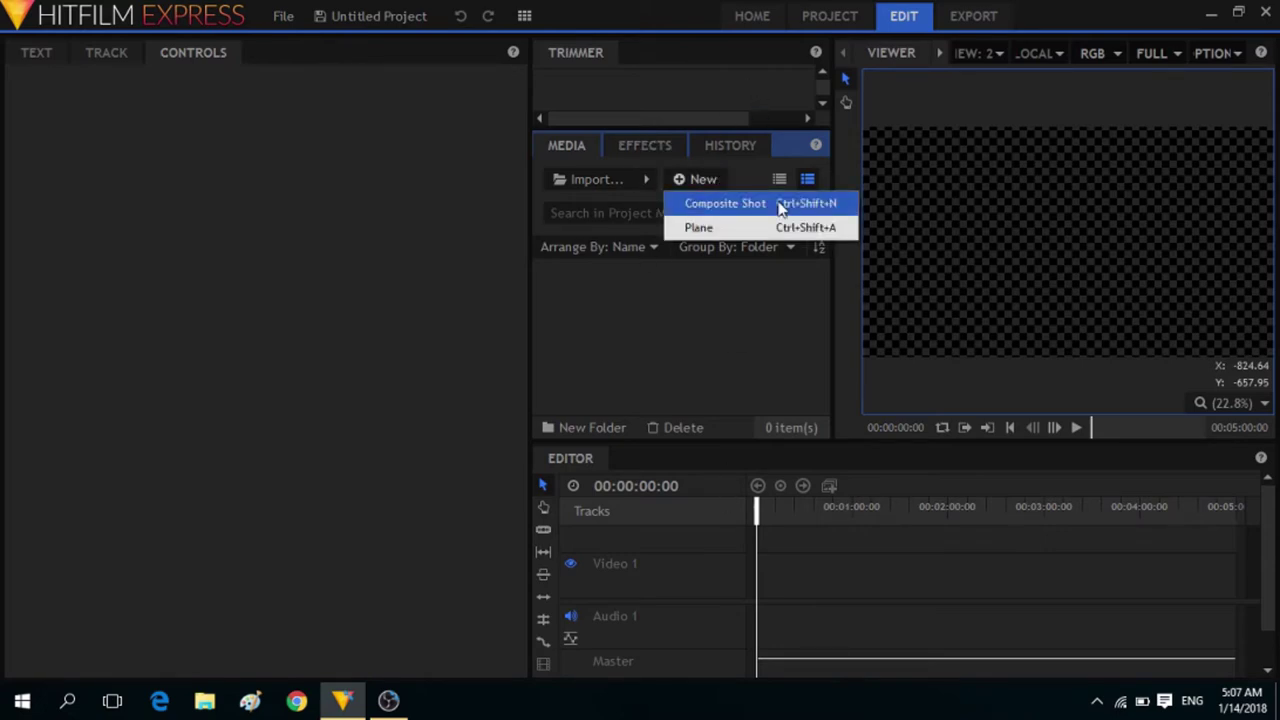
left_click(779, 204)
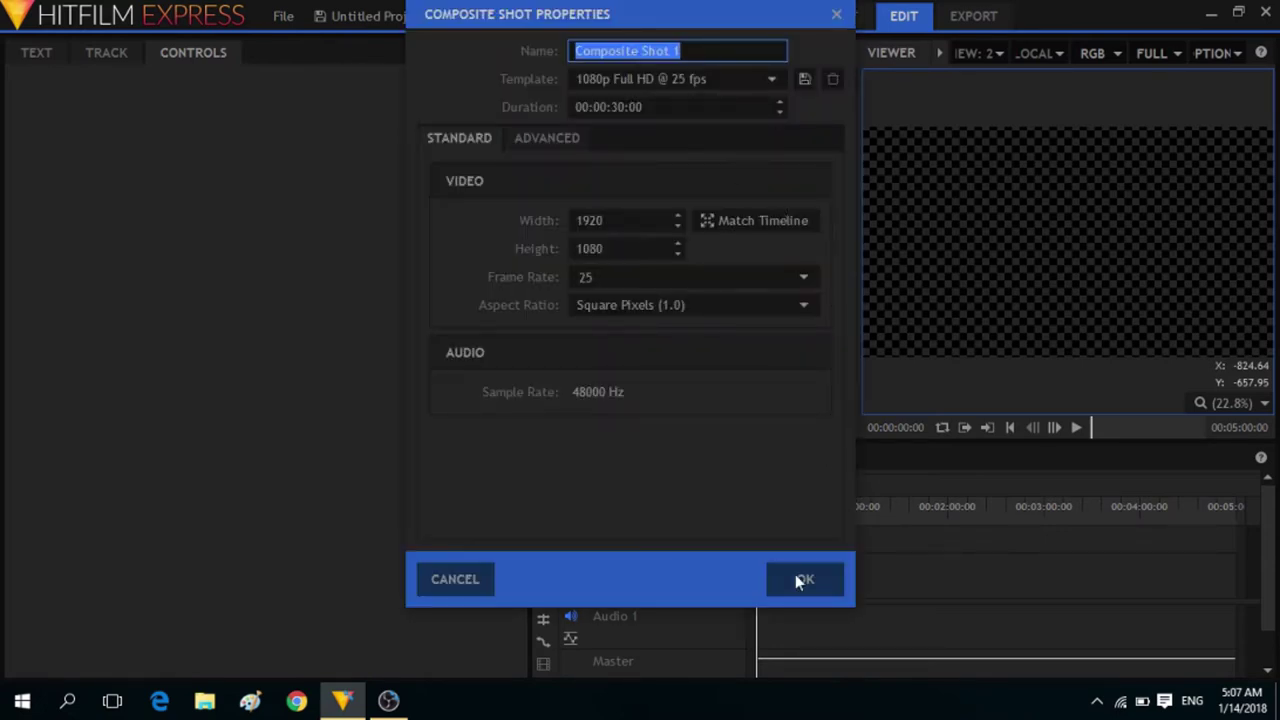
key("BackSpace")
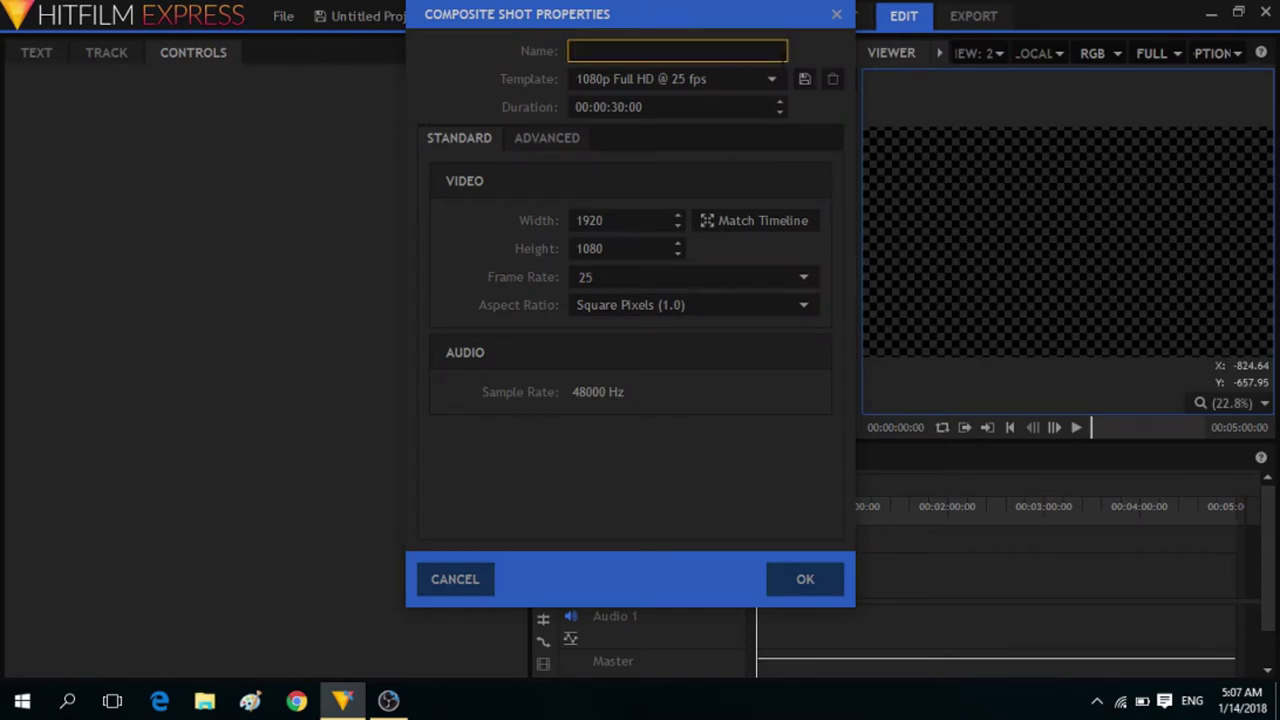
type("thumbline")
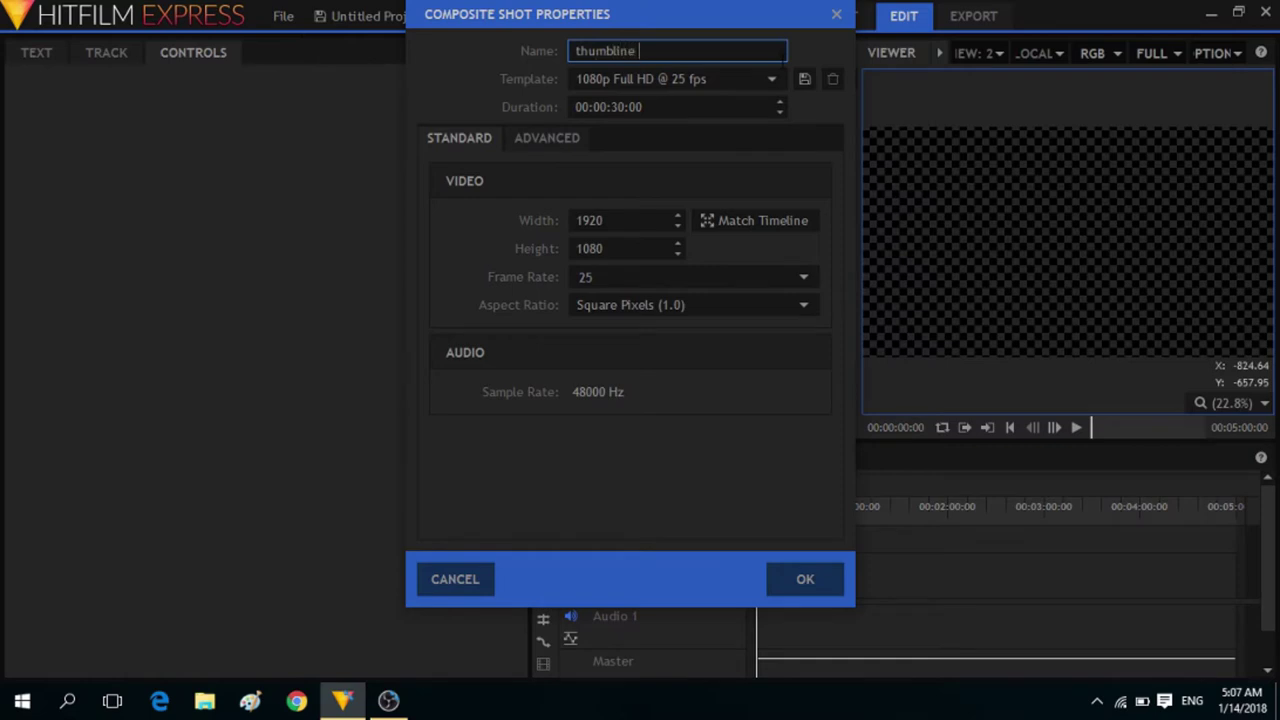
type(" 1")
key("Return")
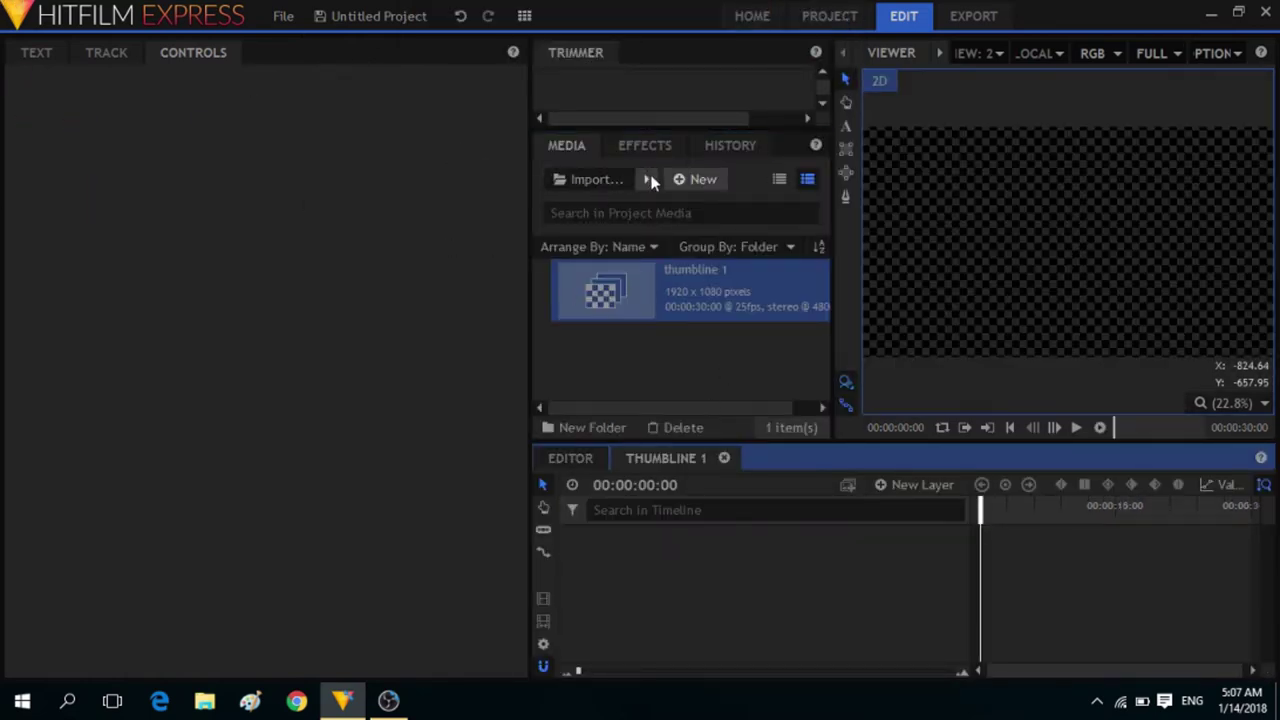
Import the hand photo P1130713 from the youtube folder into the project media
left_click(649, 180)
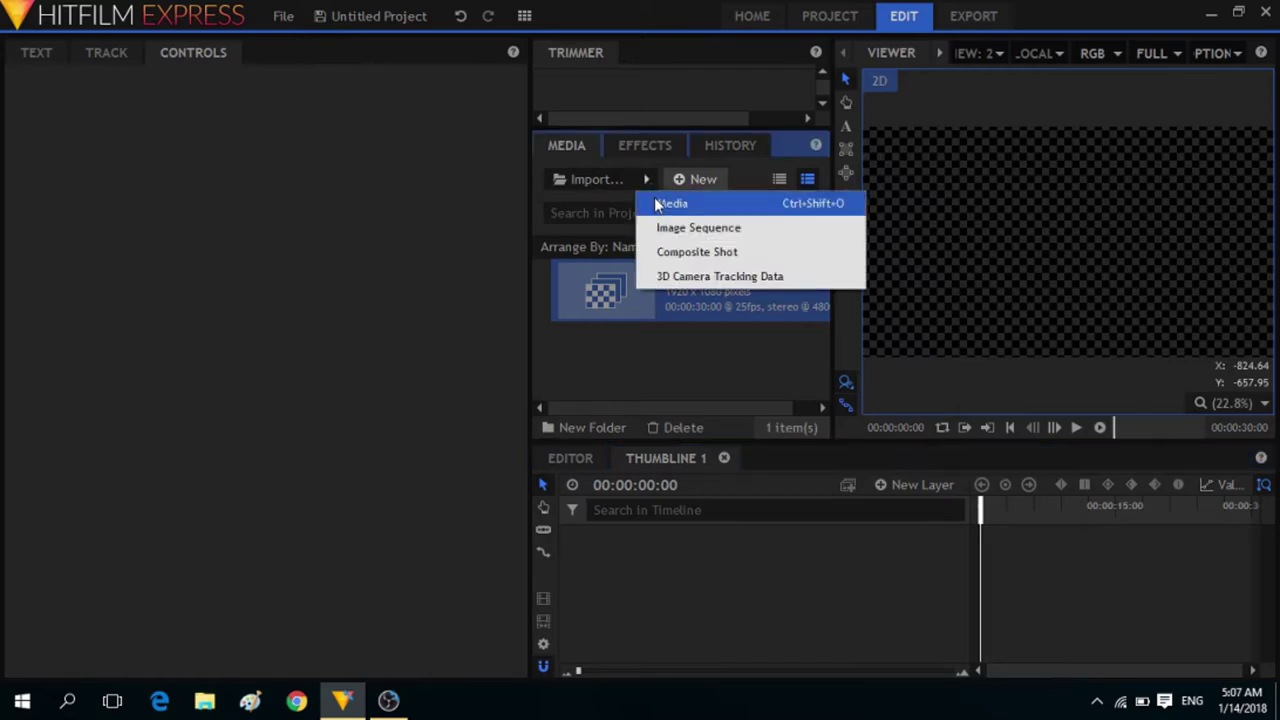
left_click(792, 201)
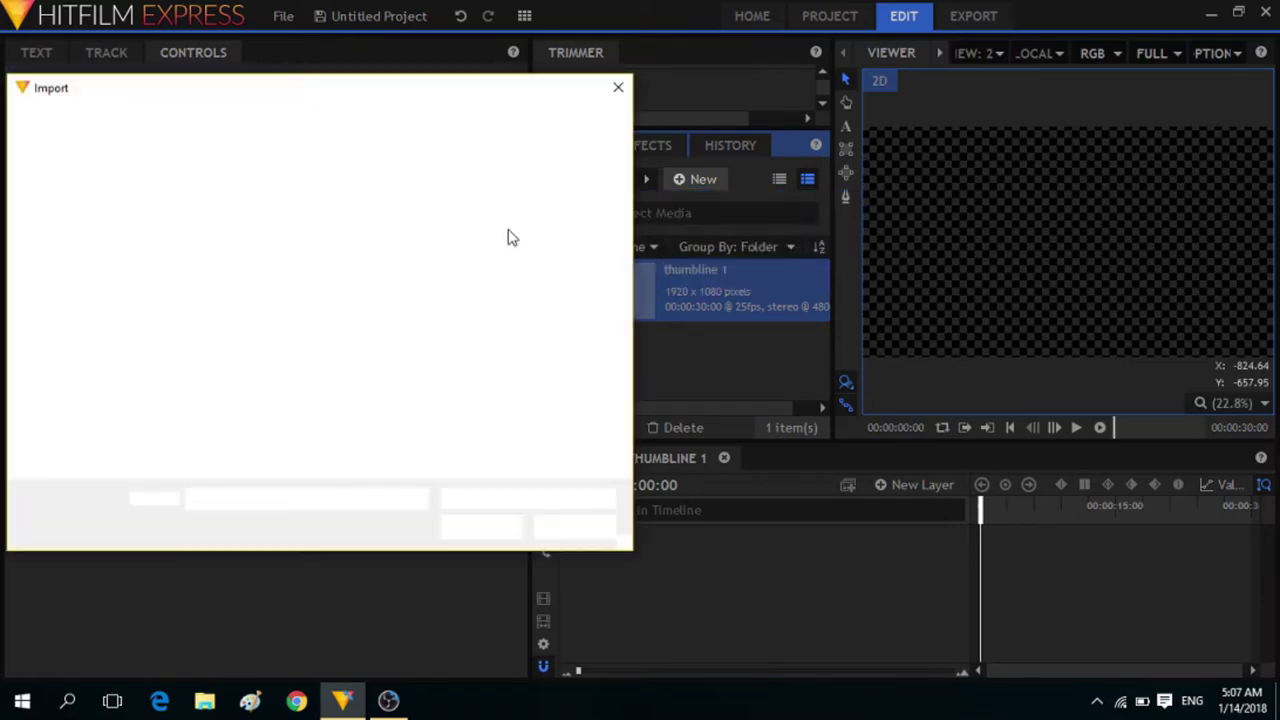
scroll(405, 313, "down", 1)
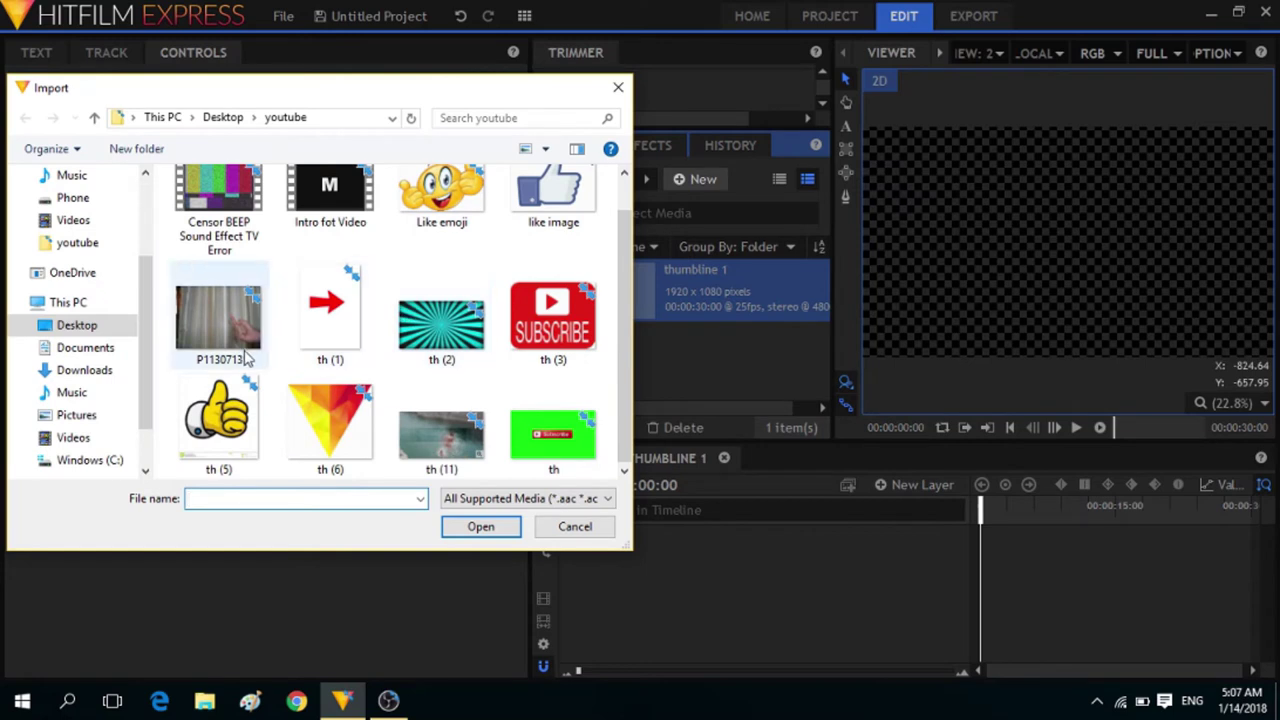
left_click(236, 348)
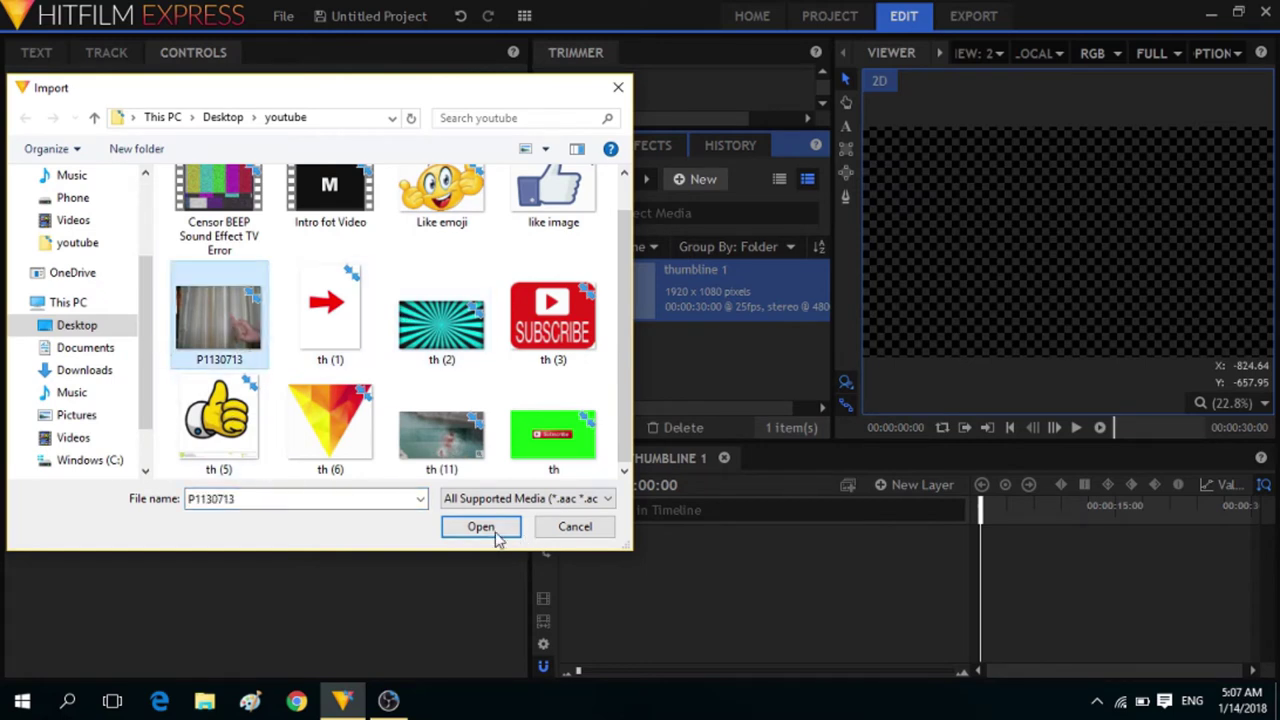
left_click(446, 355)
key("Left")
key("Left")
left_click(481, 527)
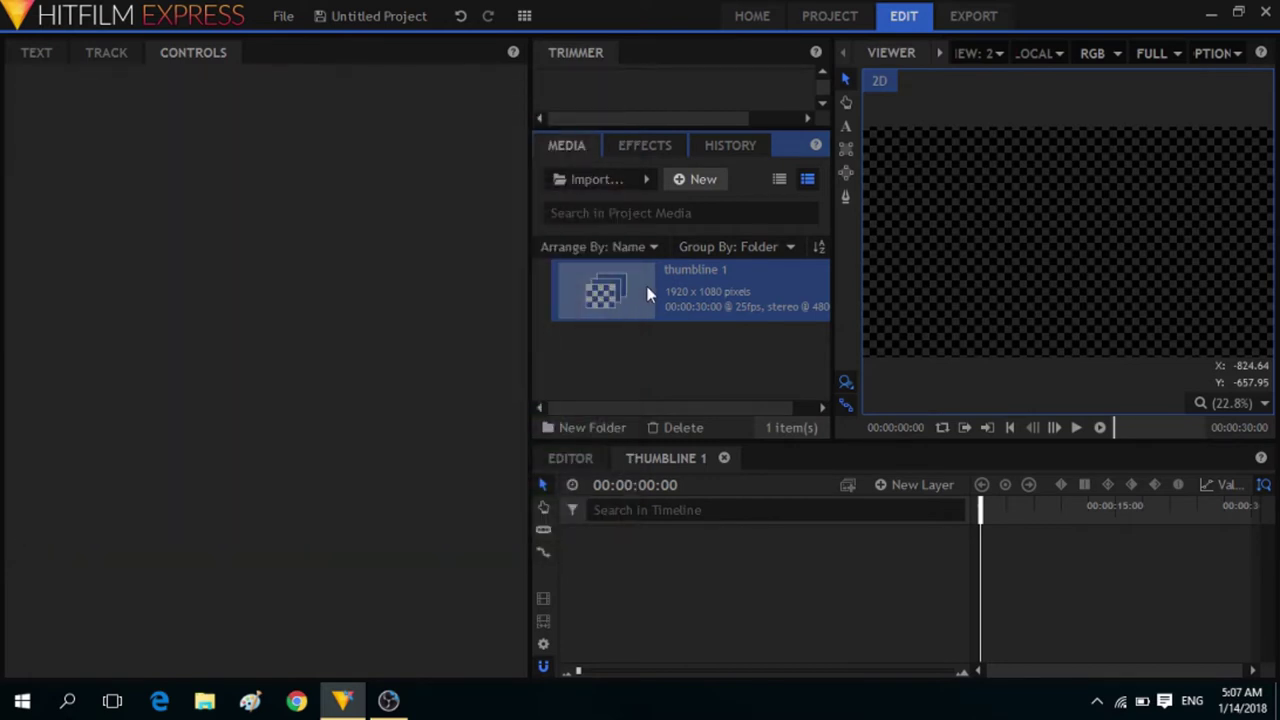
Import the turquoise sunburst image th (2) from the youtube folder
left_click(693, 180)
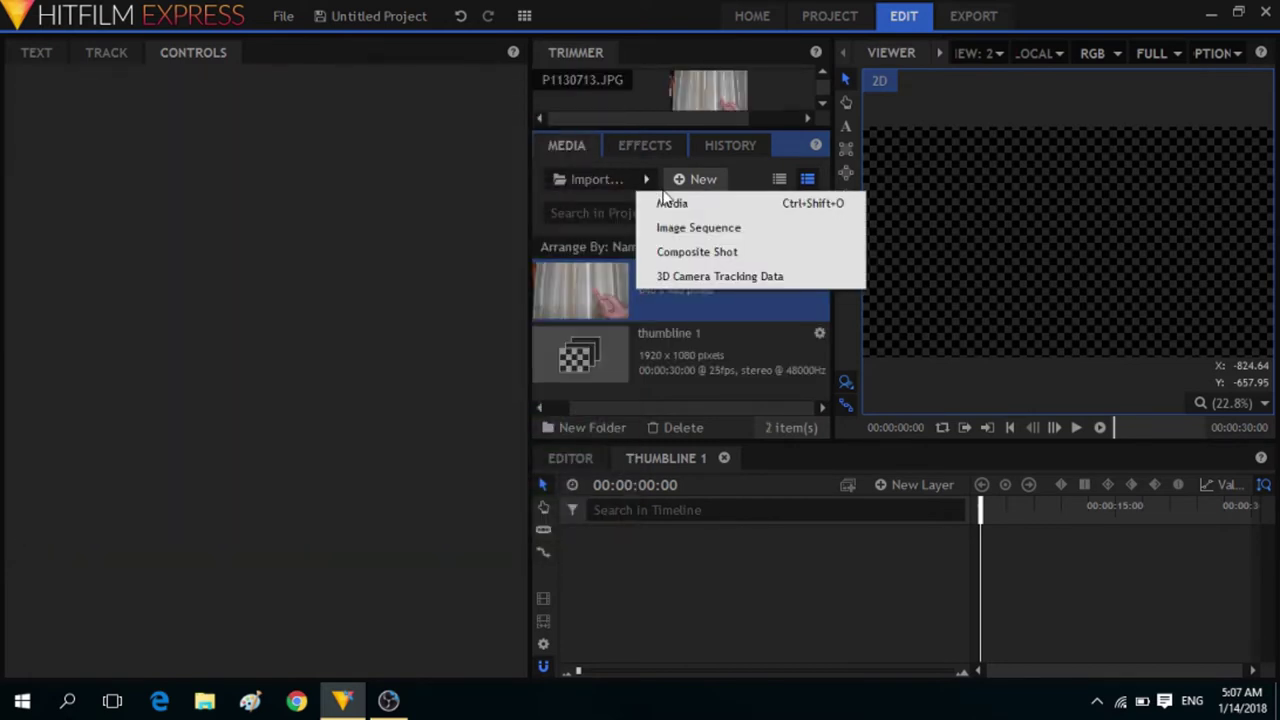
left_click(675, 201)
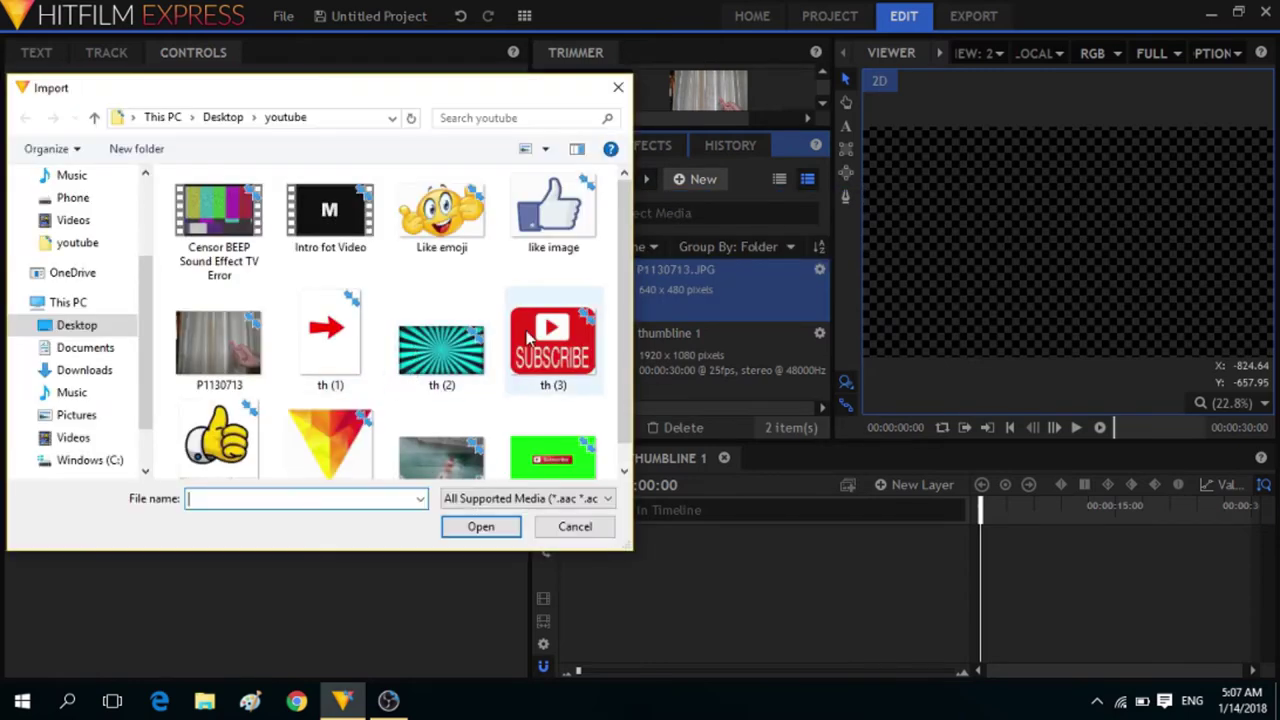
left_click(441, 345)
left_click(473, 533)
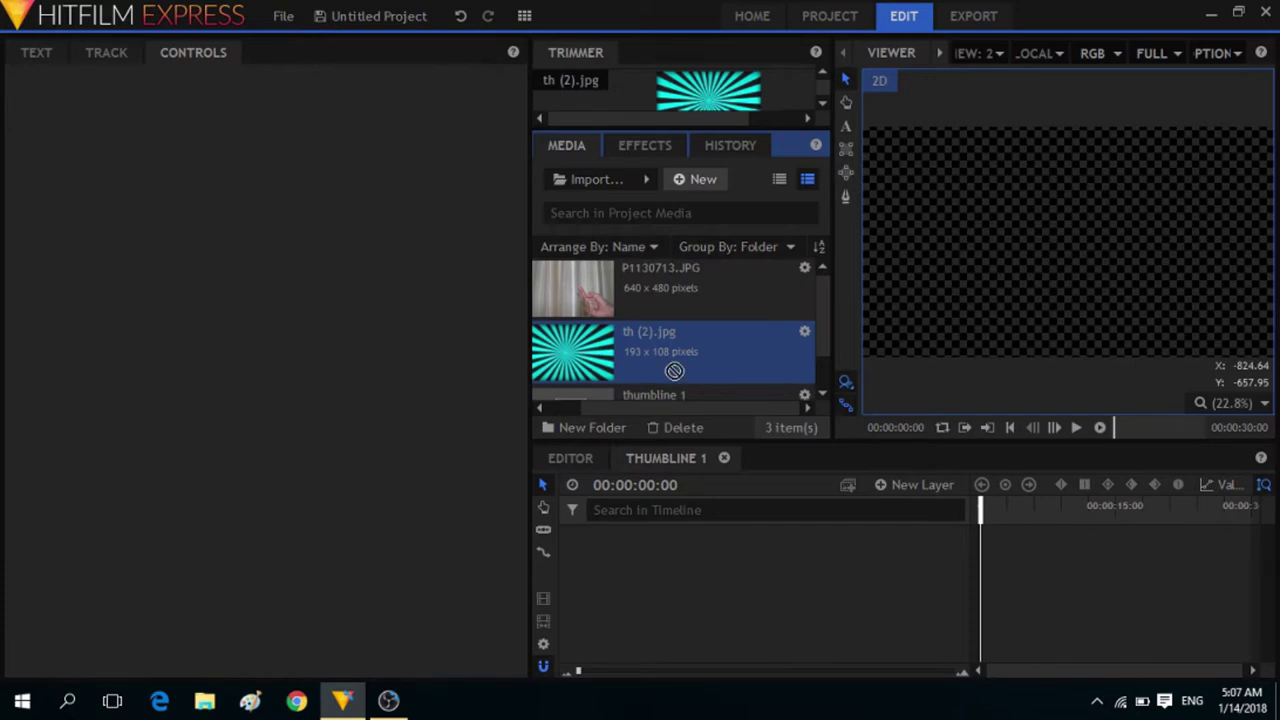
Add th (2).jpg as a layer in the thumbline 1 composite shot and scale it to fill the whole frame
left_click_drag(640, 340, 745, 543)
scroll(800, 334, "up", 1)
left_click(704, 275)
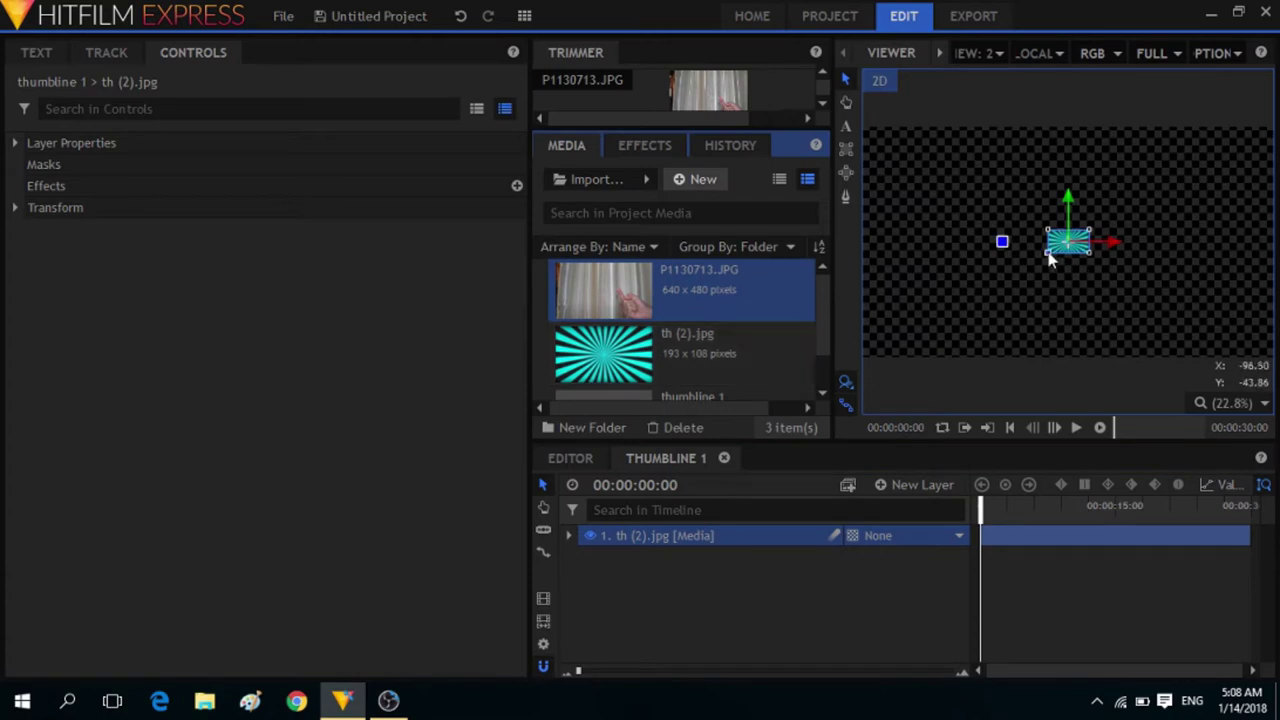
left_click_drag(1043, 255, 852, 344)
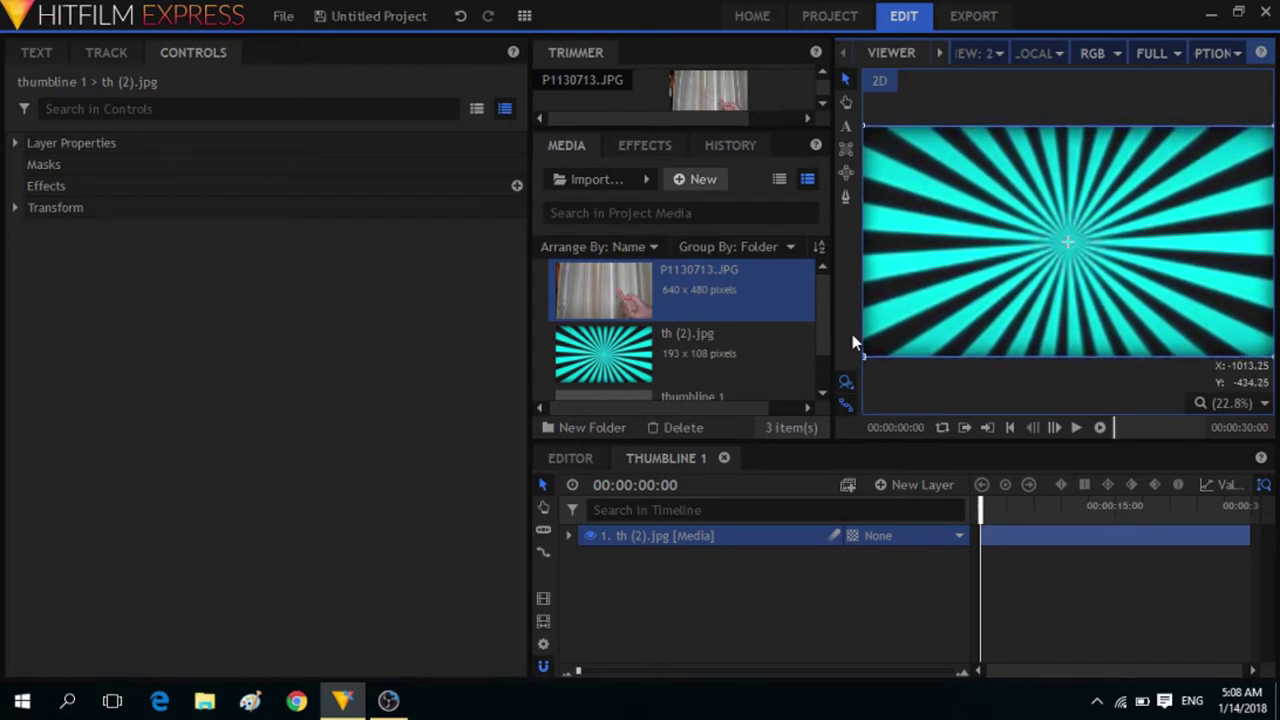
left_click_drag(852, 334, 852, 337)
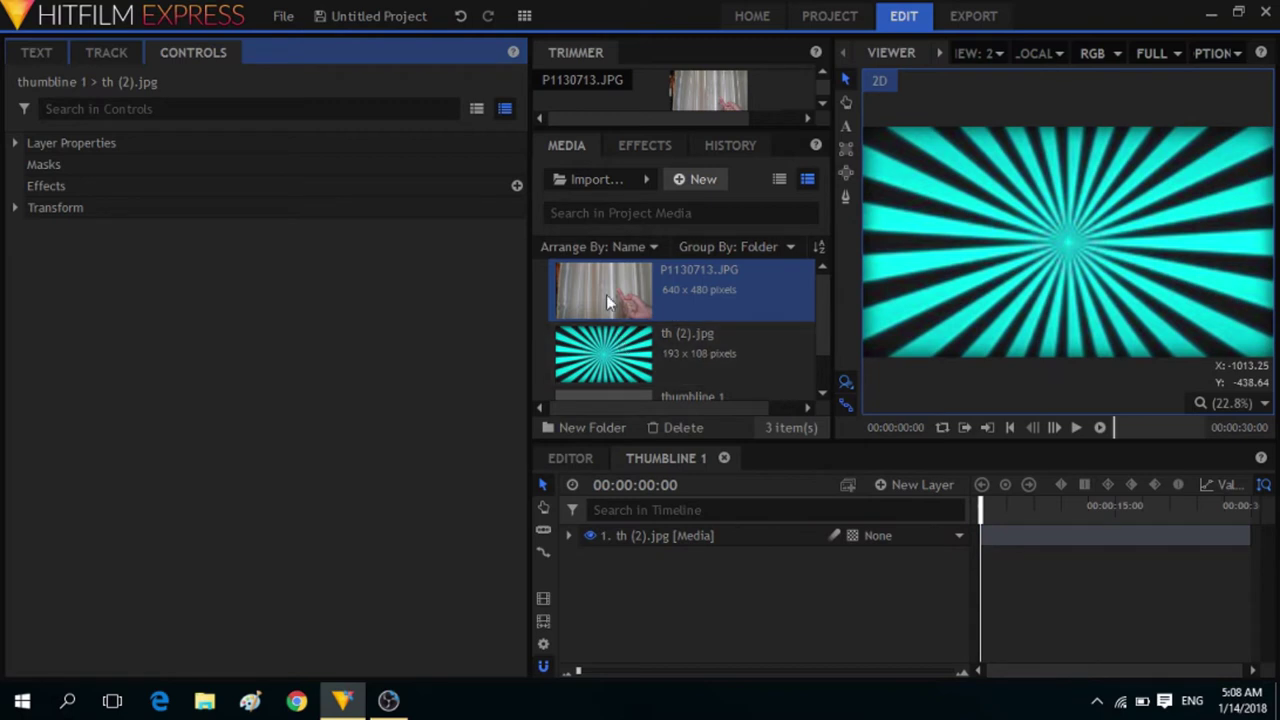
Add P1130713.JPG as a layer above the sunburst background and move it toward the frame's upper-right area
left_click_drag(610, 394, 758, 530)
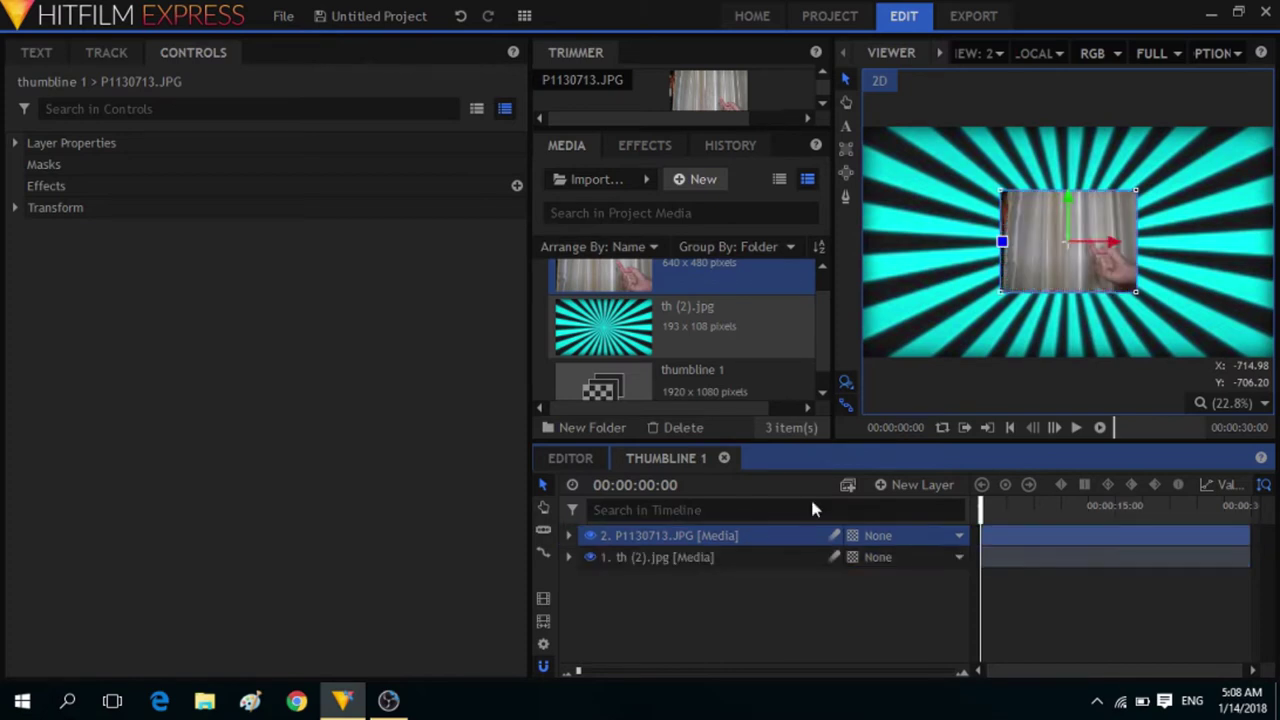
left_click_drag(1062, 277, 1124, 239)
left_click(1066, 249)
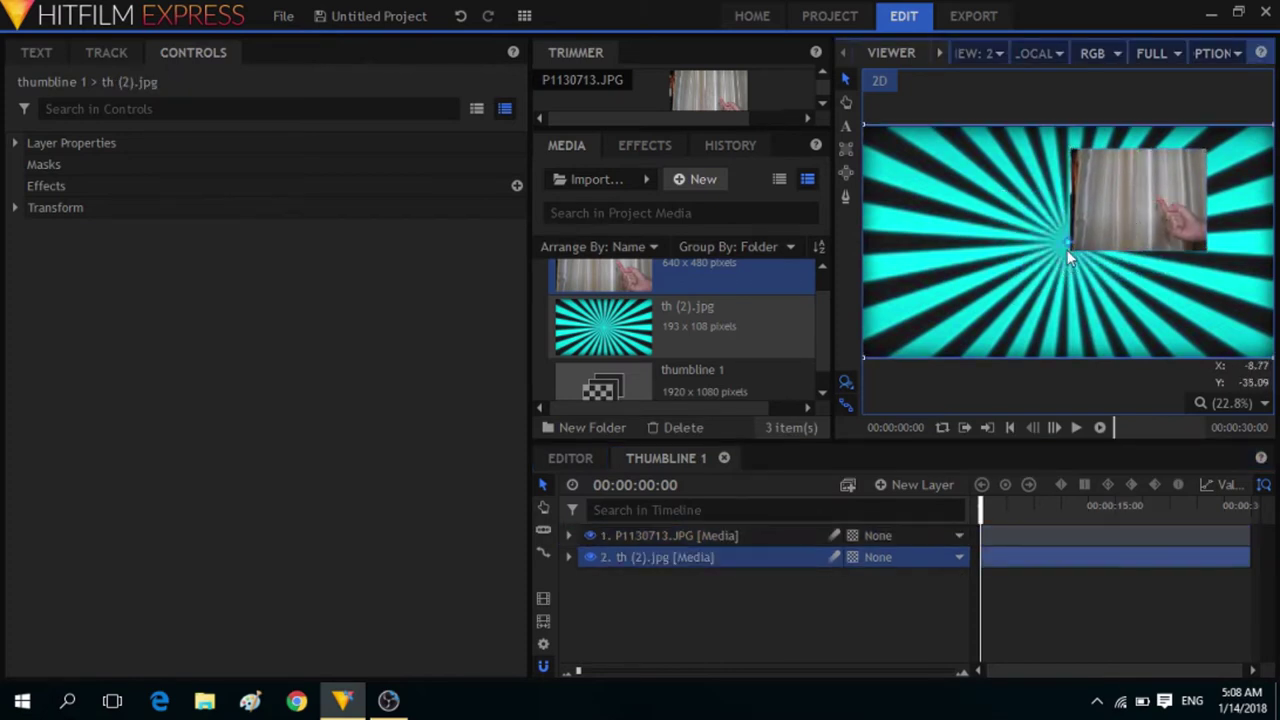
Enlarge the P1130713.JPG layer to about twice its size and rotate it slightly clockwise
left_click(1089, 232)
left_click_drag(1072, 250, 1000, 284)
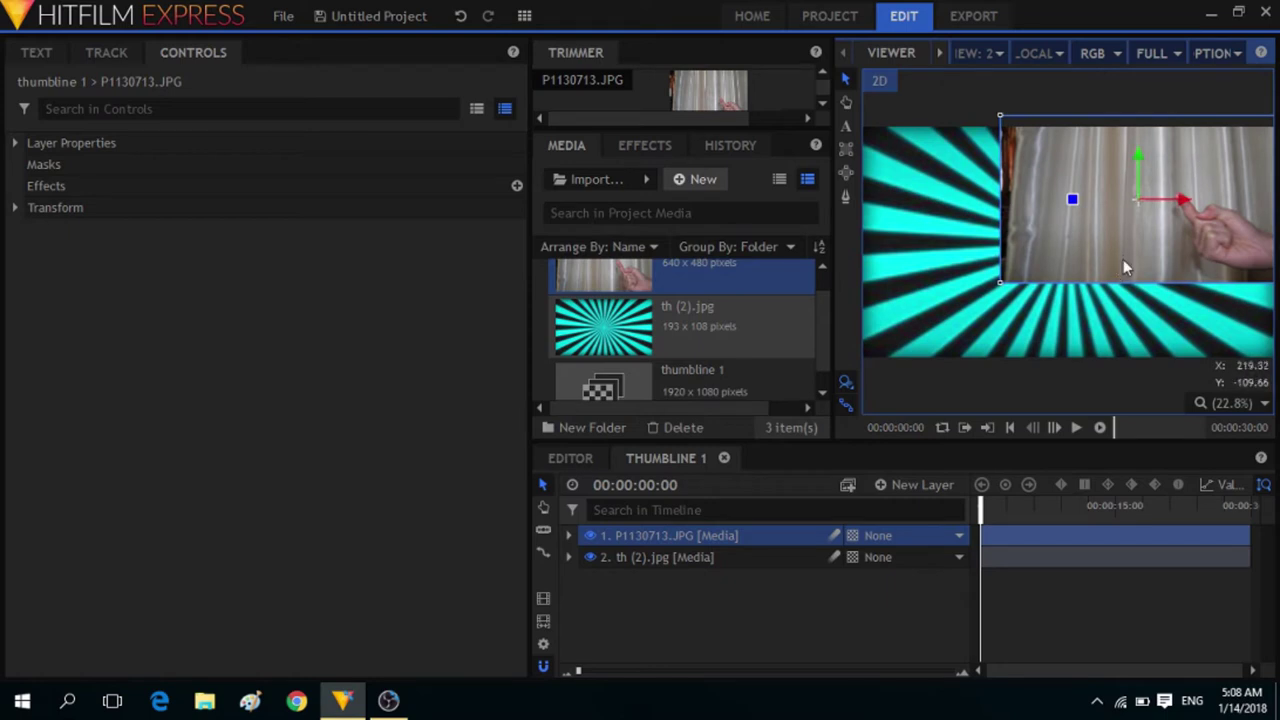
left_click_drag(1075, 205, 1072, 196)
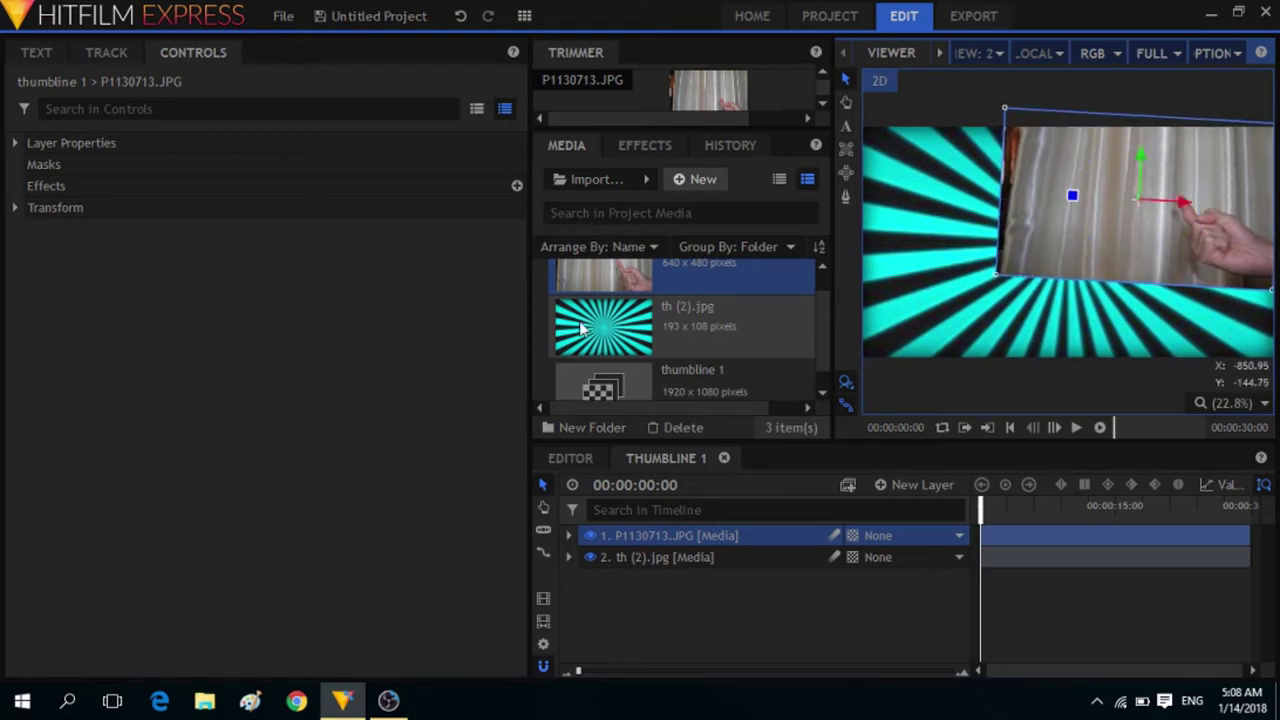
Start a freehand mask on the P1130713.JPG layer, tracing point by point from the index fingertip down around the fist's lower edge
left_click(846, 199)
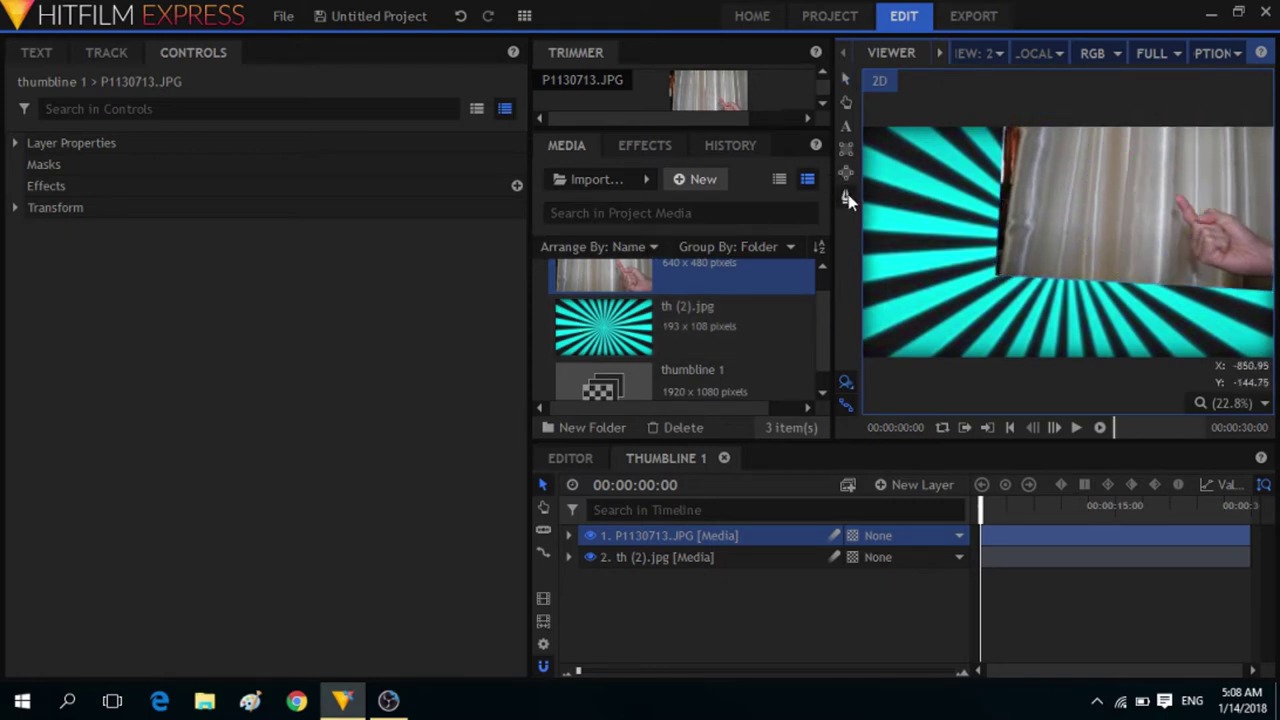
left_click(1203, 229)
scroll(1158, 185, "up", 1)
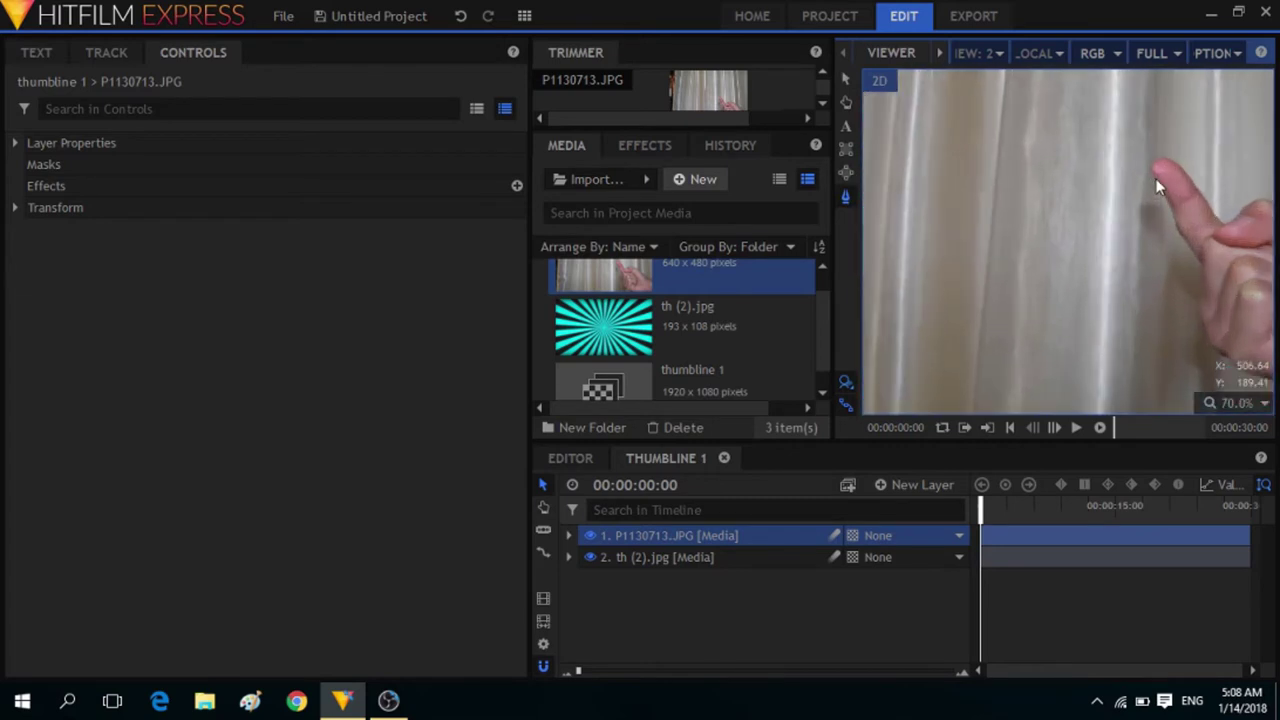
left_click(1153, 174)
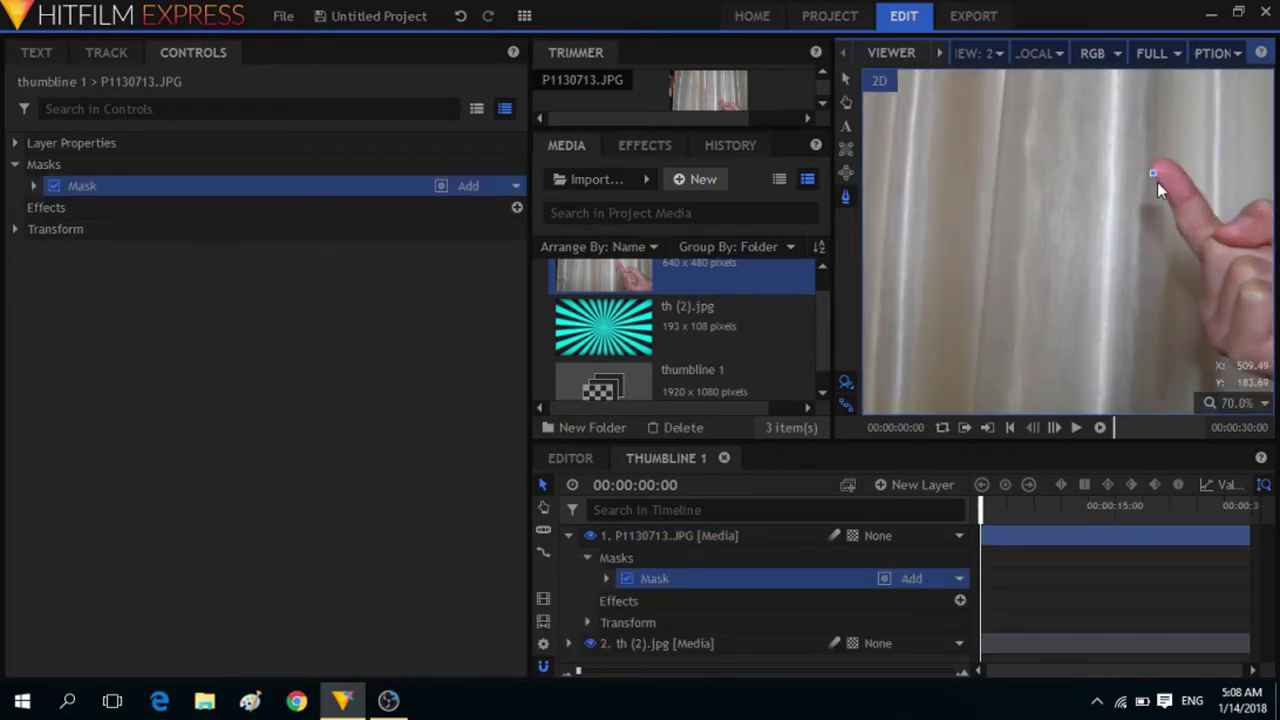
left_click(1161, 188)
left_click(1166, 194)
left_click(1169, 205)
left_click(1173, 212)
left_click(1180, 229)
left_click(1189, 238)
left_click(1196, 248)
left_click(1197, 257)
left_click(1200, 262)
left_click(1198, 301)
left_click(1206, 340)
left_click(1230, 359)
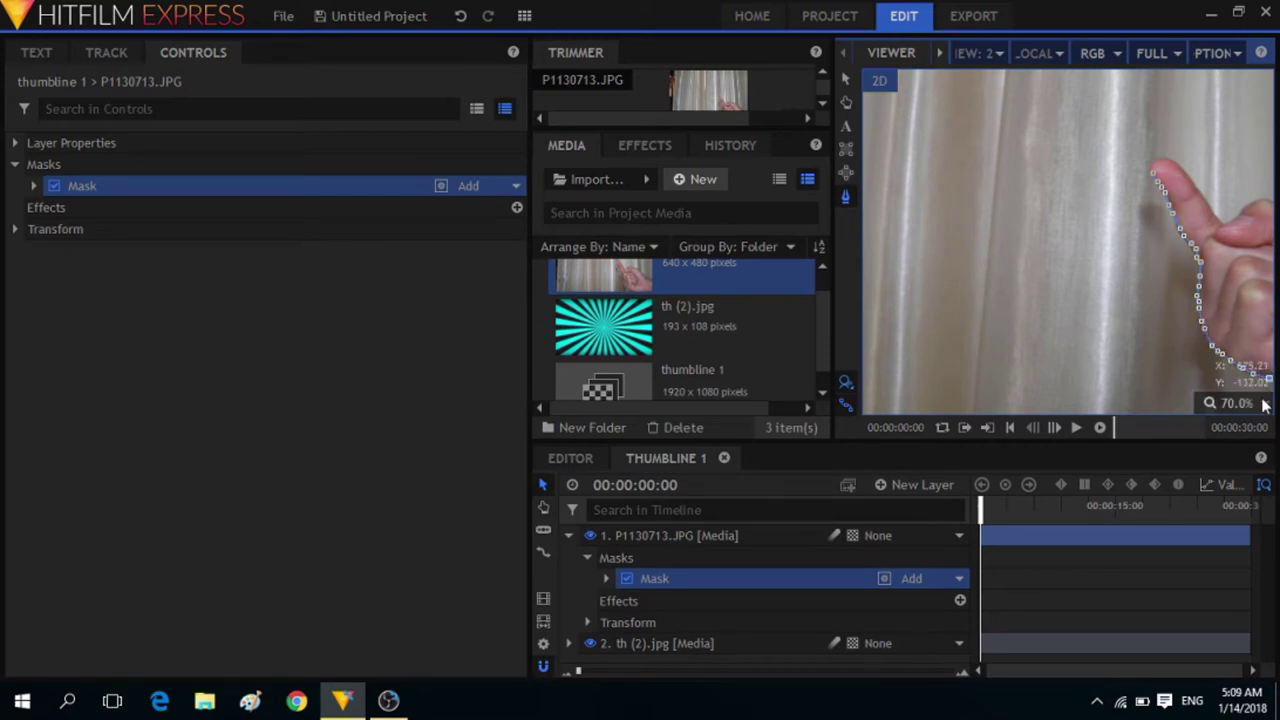
Continue the P1130713.JPG mask point by point along the lower edge of the fist and wrist to the photo's edge
left_click(1237, 403)
left_click(1244, 622)
scroll(1180, 280, "up", 5)
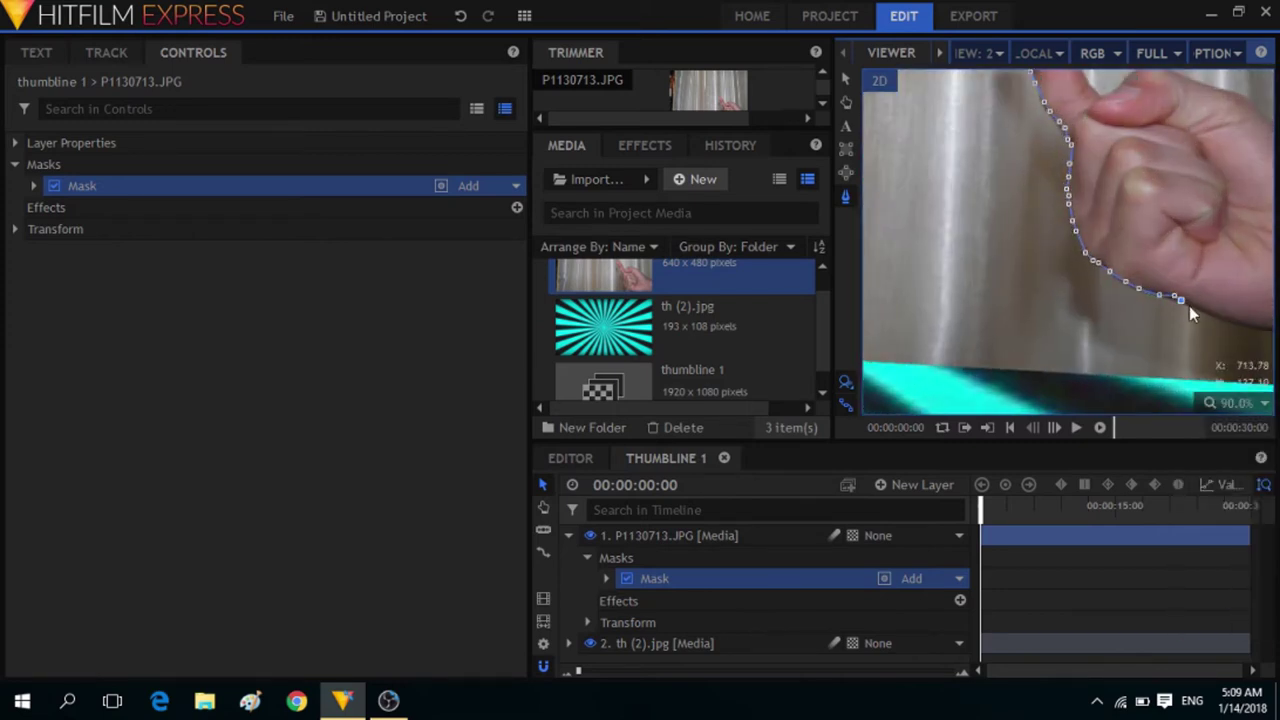
left_click(1237, 403)
left_click(1244, 622)
scroll(1275, 265, "up", 4)
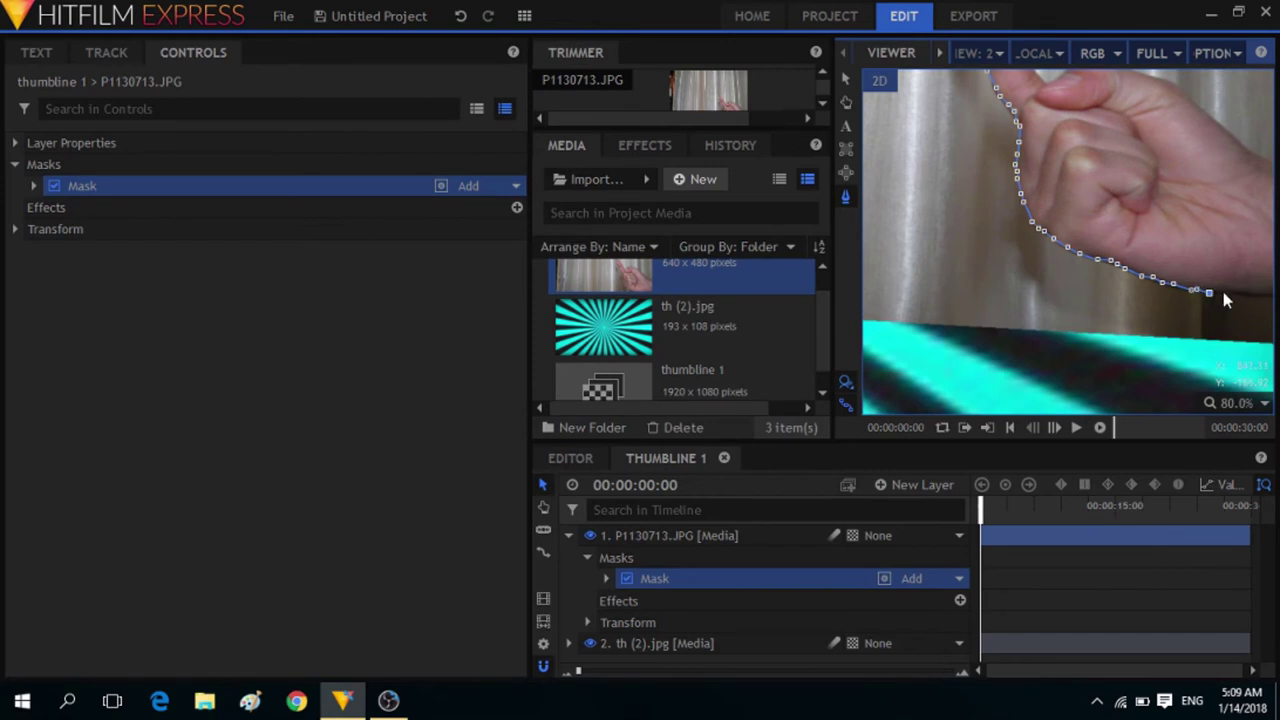
left_click(1237, 403)
left_click(1244, 622)
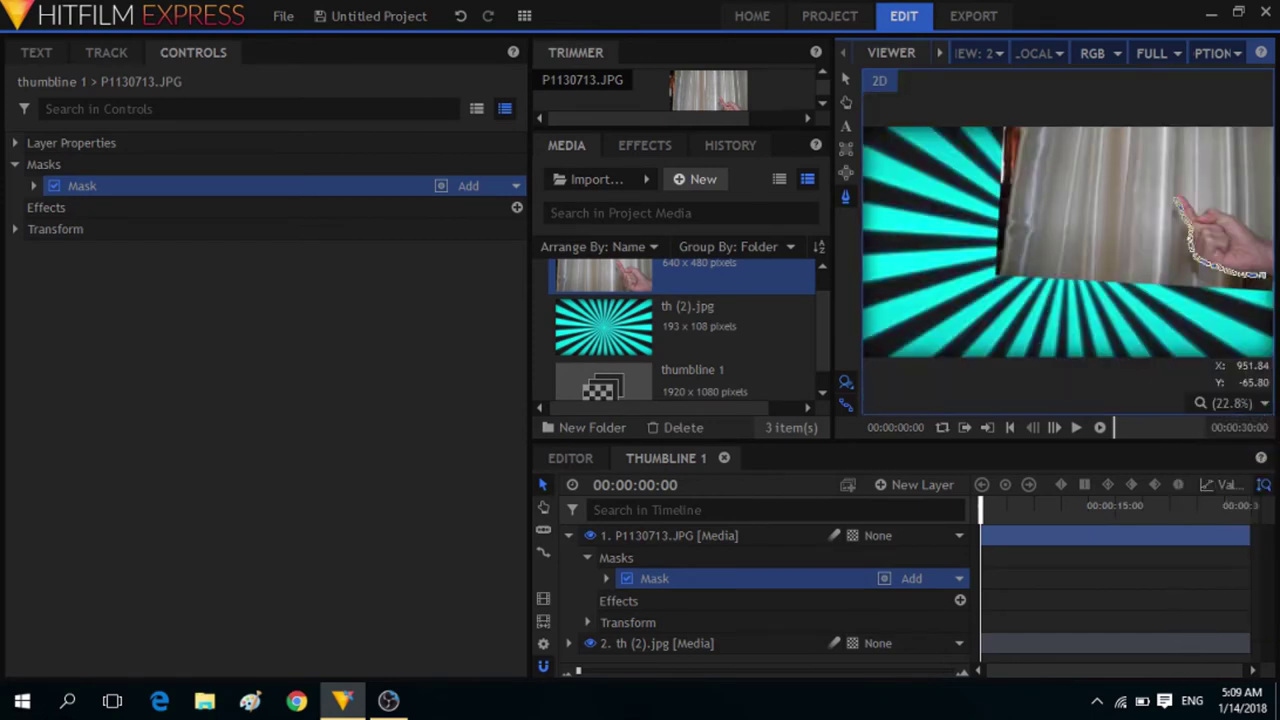
scroll(1258, 290, "up", 5)
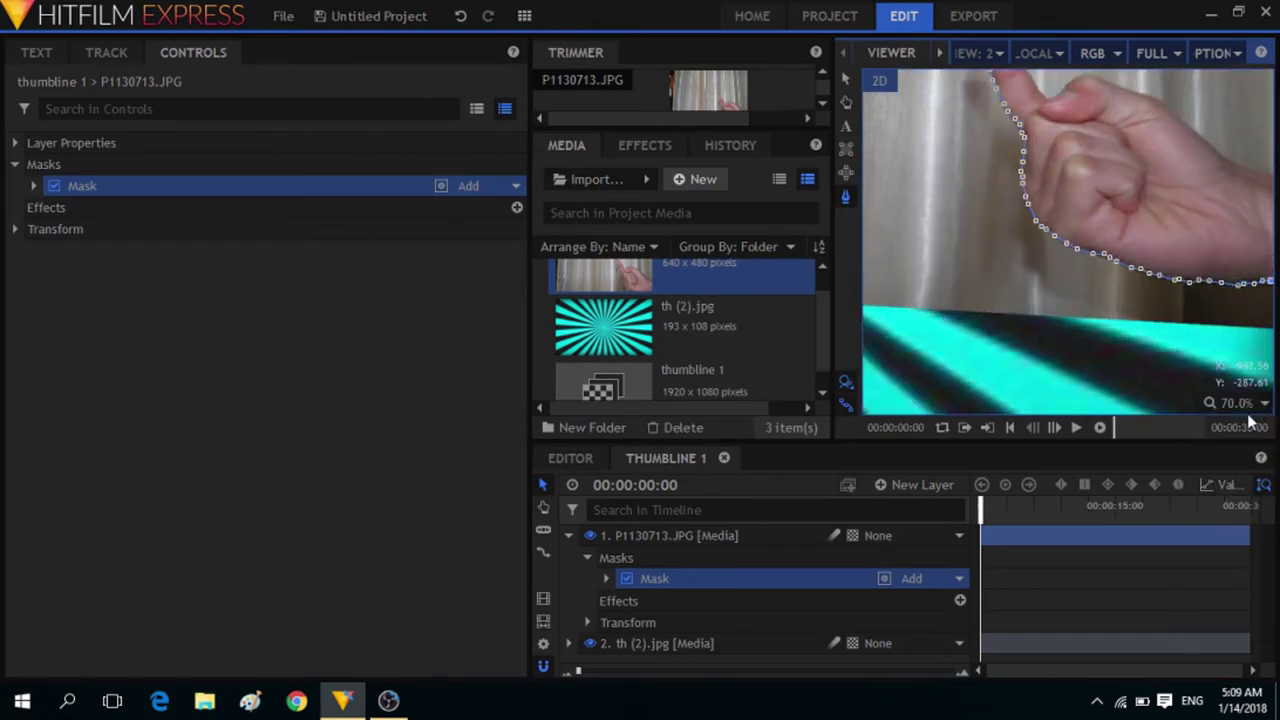
Trace the P1130713.JPG mask back along the hand's upper edge and close it at the index fingertip
left_click(1237, 403)
left_click(1244, 622)
scroll(1276, 260, "up", 2)
scroll(1276, 258, "up", 1)
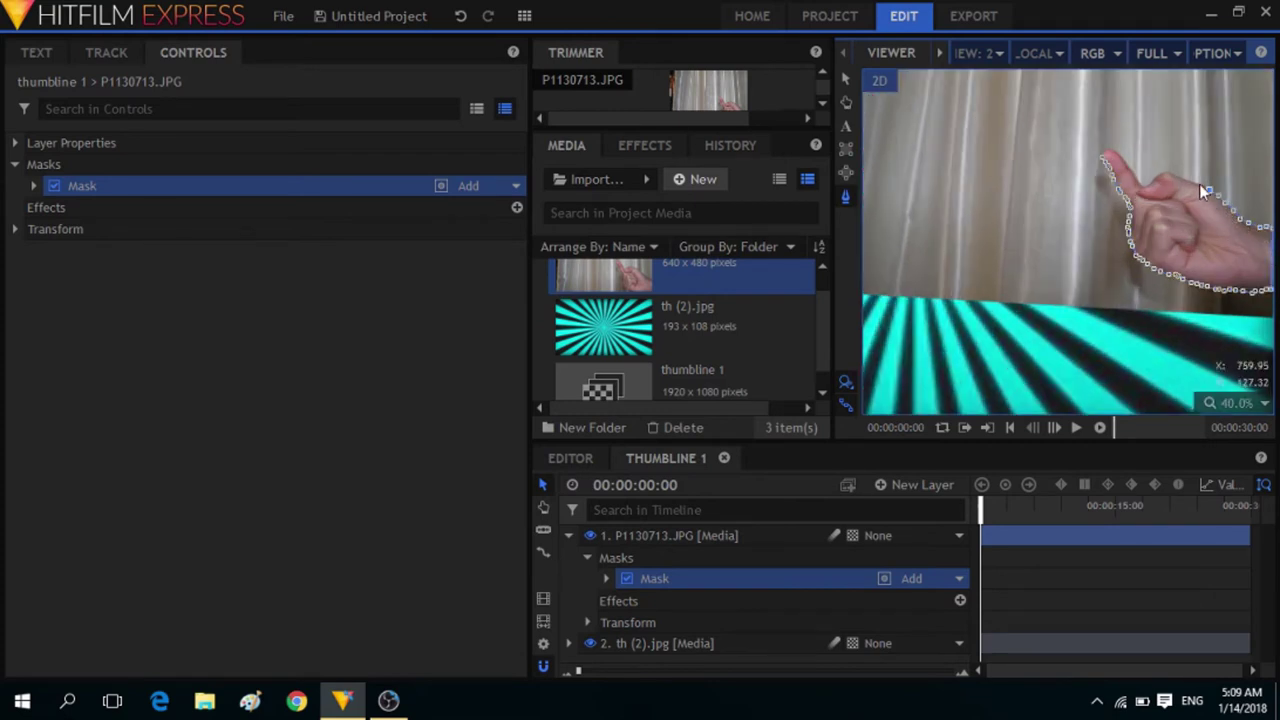
left_click(1119, 152)
left_click_drag(1105, 152, 1105, 161)
left_click(1103, 158)
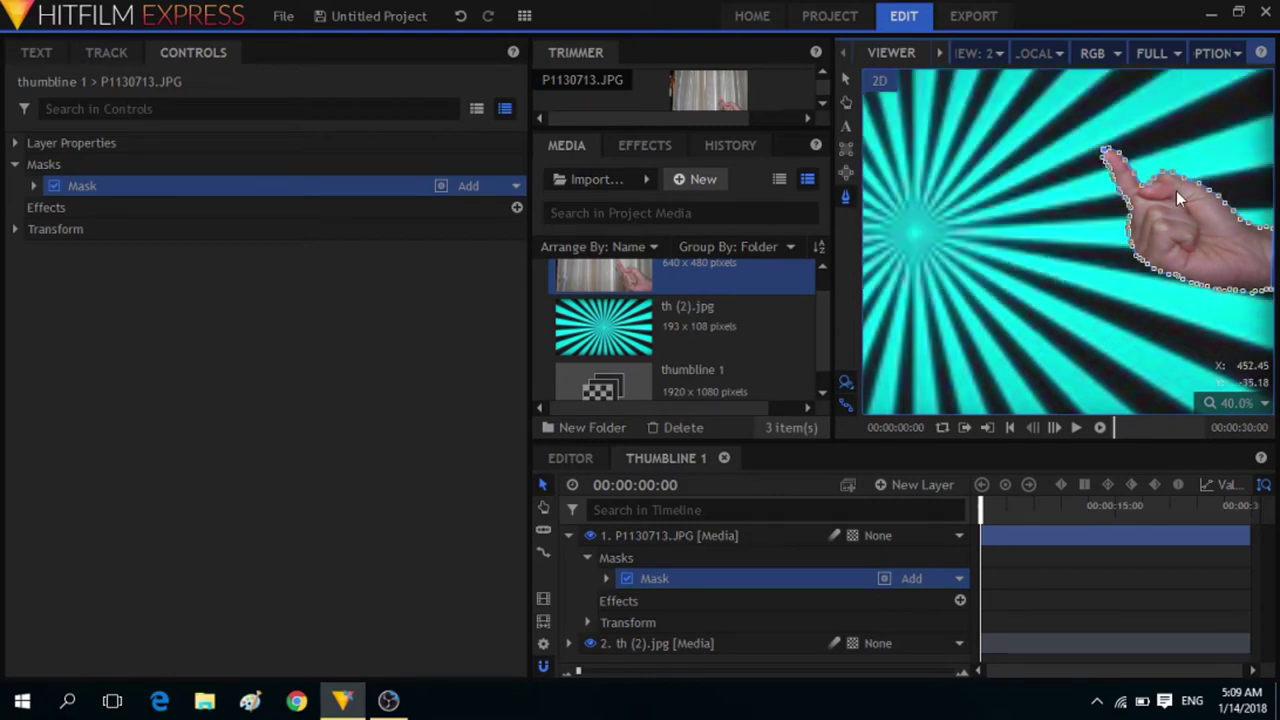
left_click(846, 79)
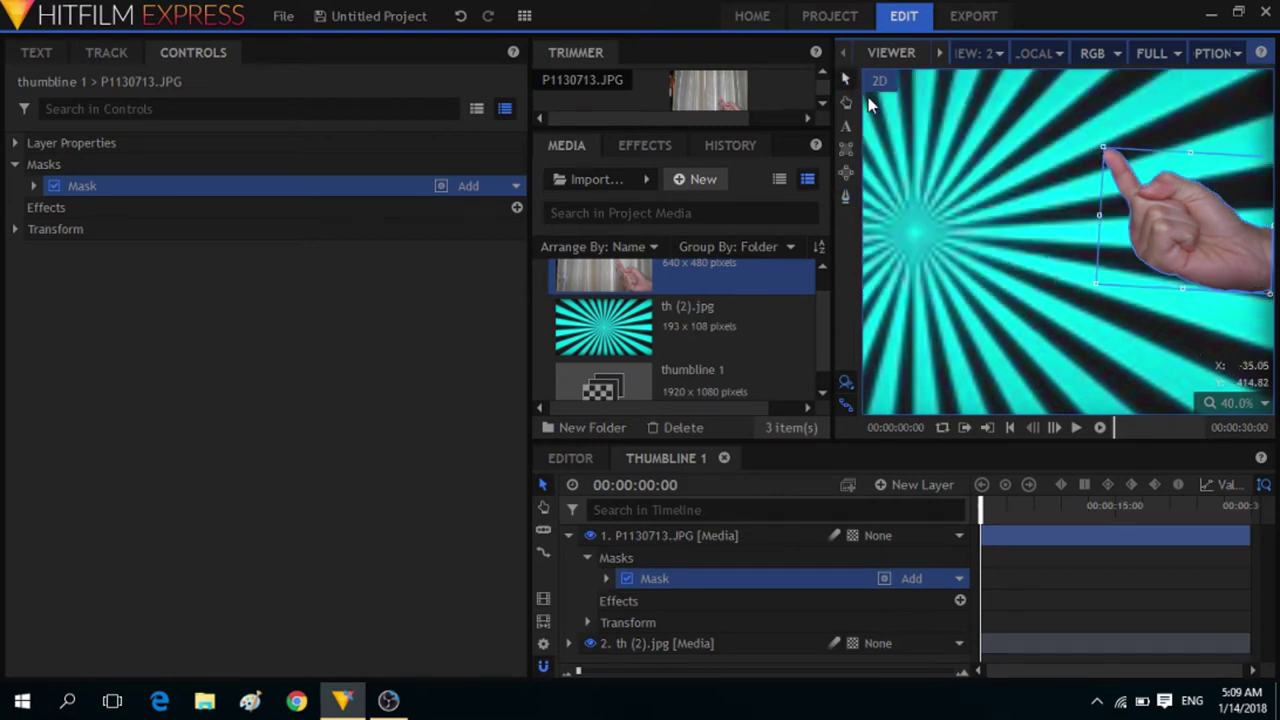
Move the masked hand cut-out slightly right and down so the wrist sits at the frame's edge
left_click(1226, 404)
left_click(1247, 636)
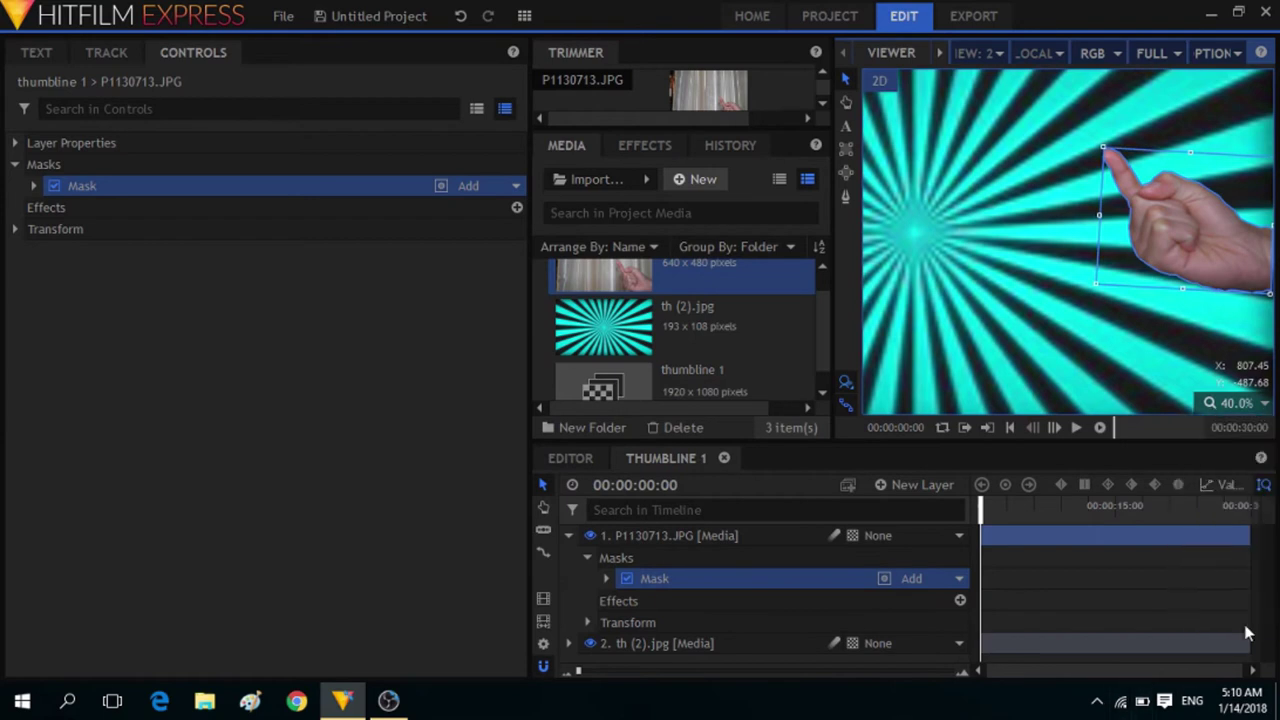
left_click(568, 535)
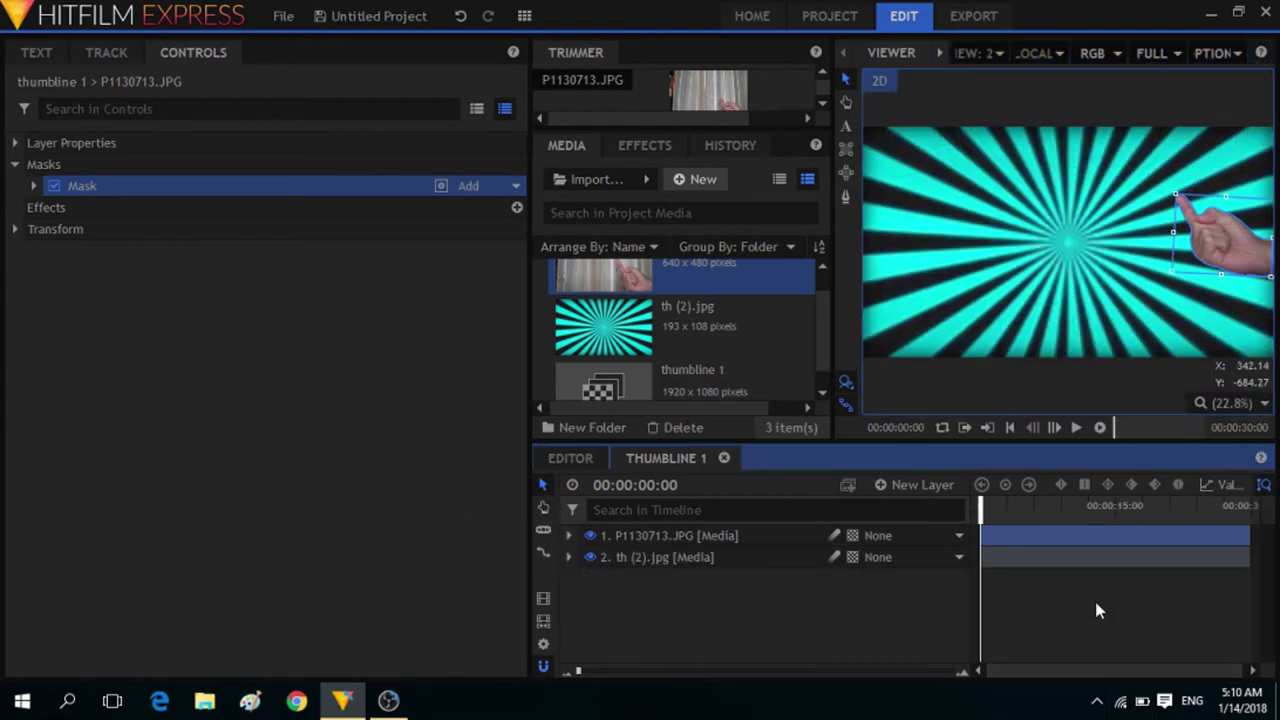
left_click(1084, 377)
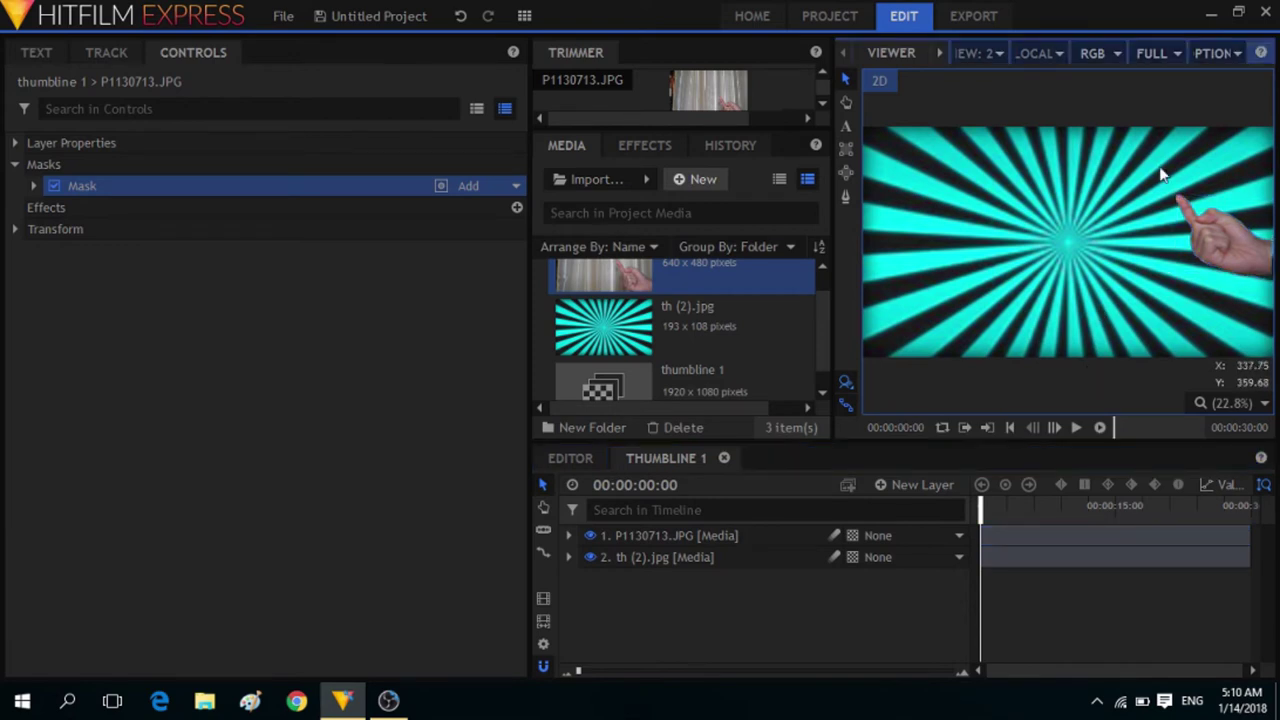
left_click(1233, 250)
left_click_drag(1234, 247, 1234, 251)
left_click(303, 411)
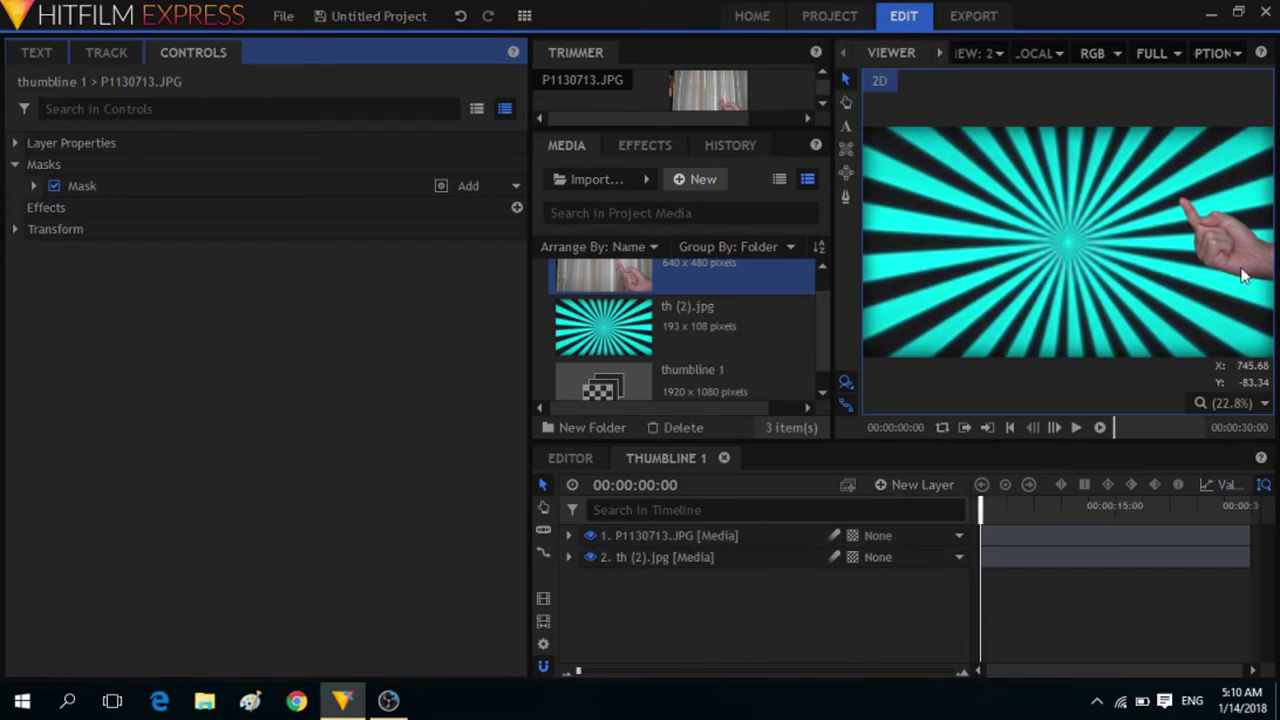
left_click(921, 488)
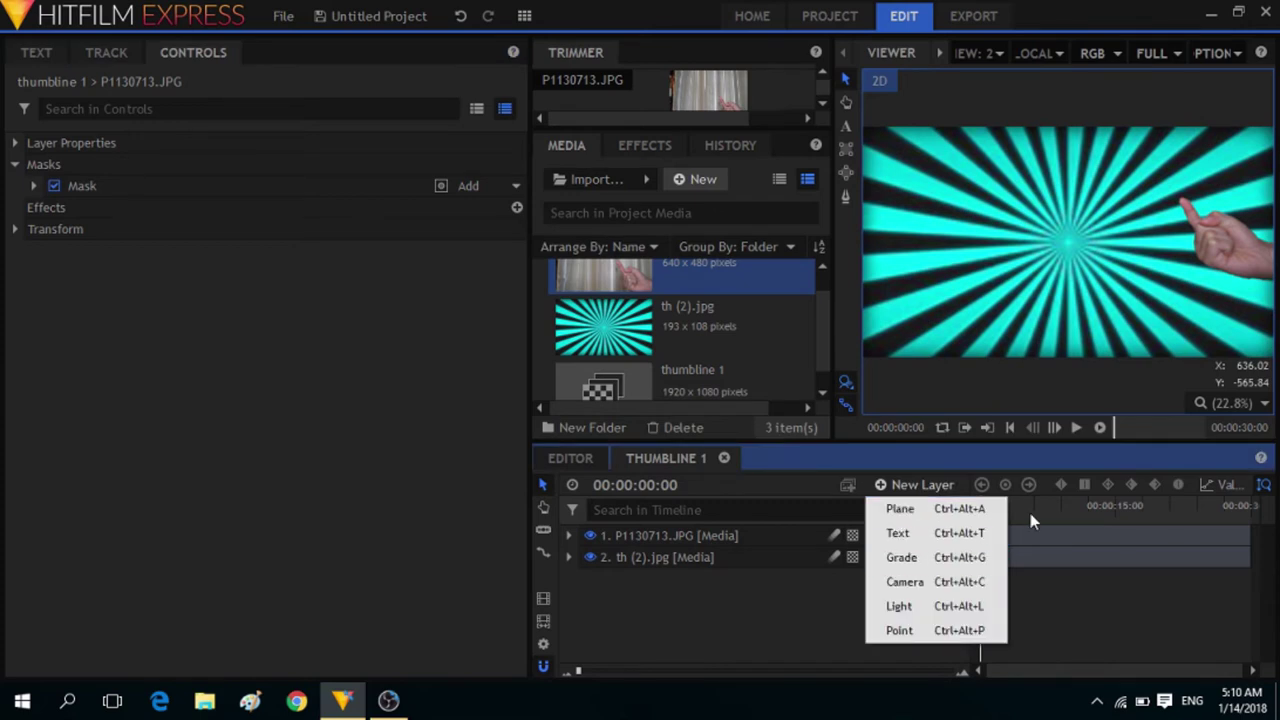
left_click(900, 509)
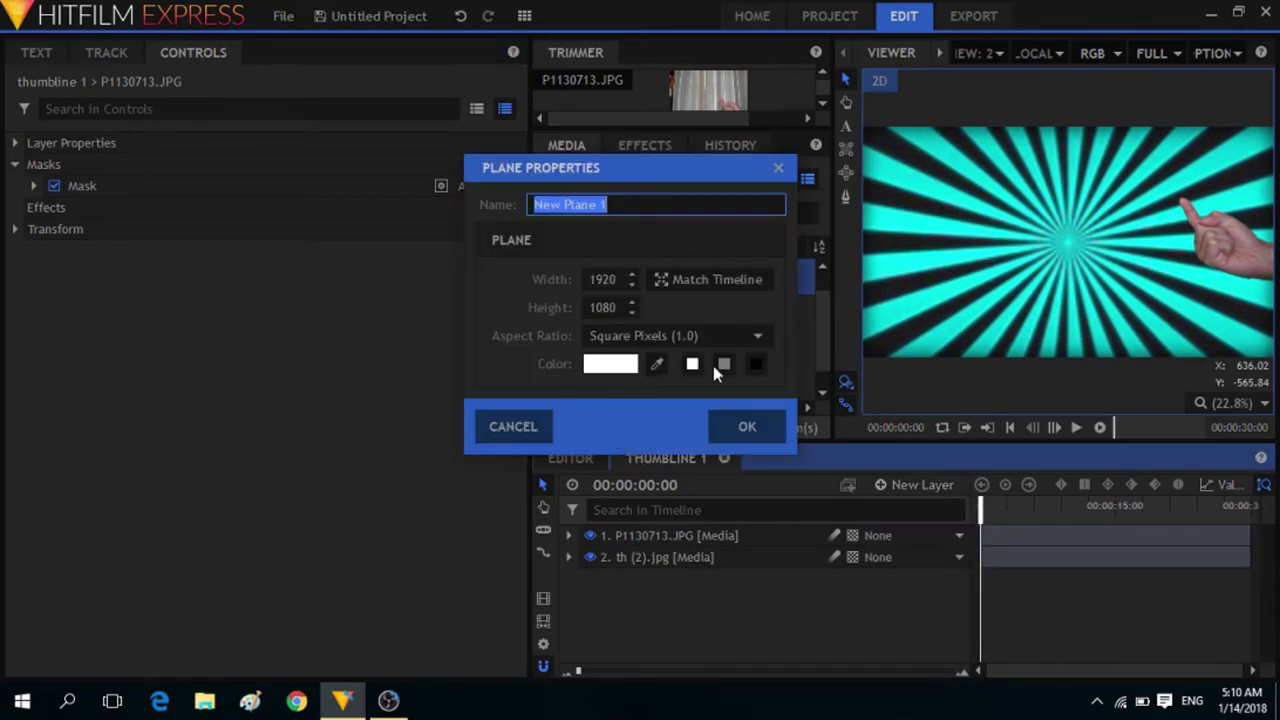
left_click(605, 366)
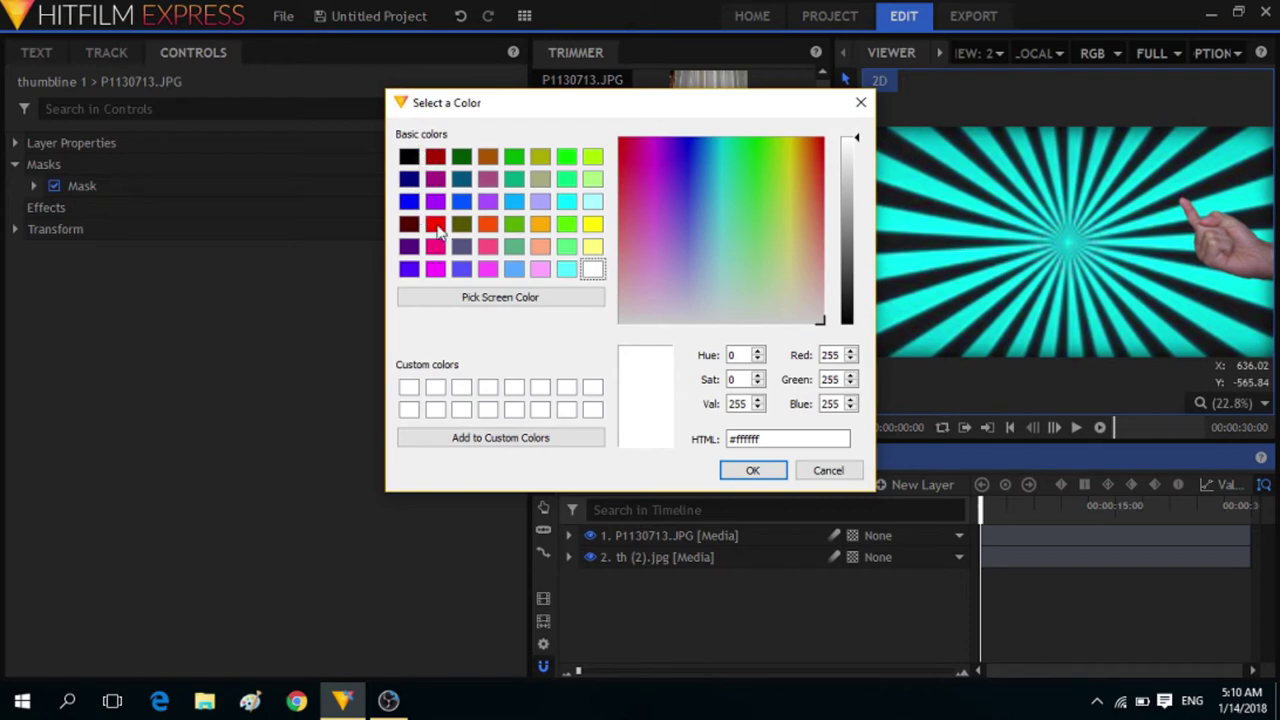
left_click(409, 157)
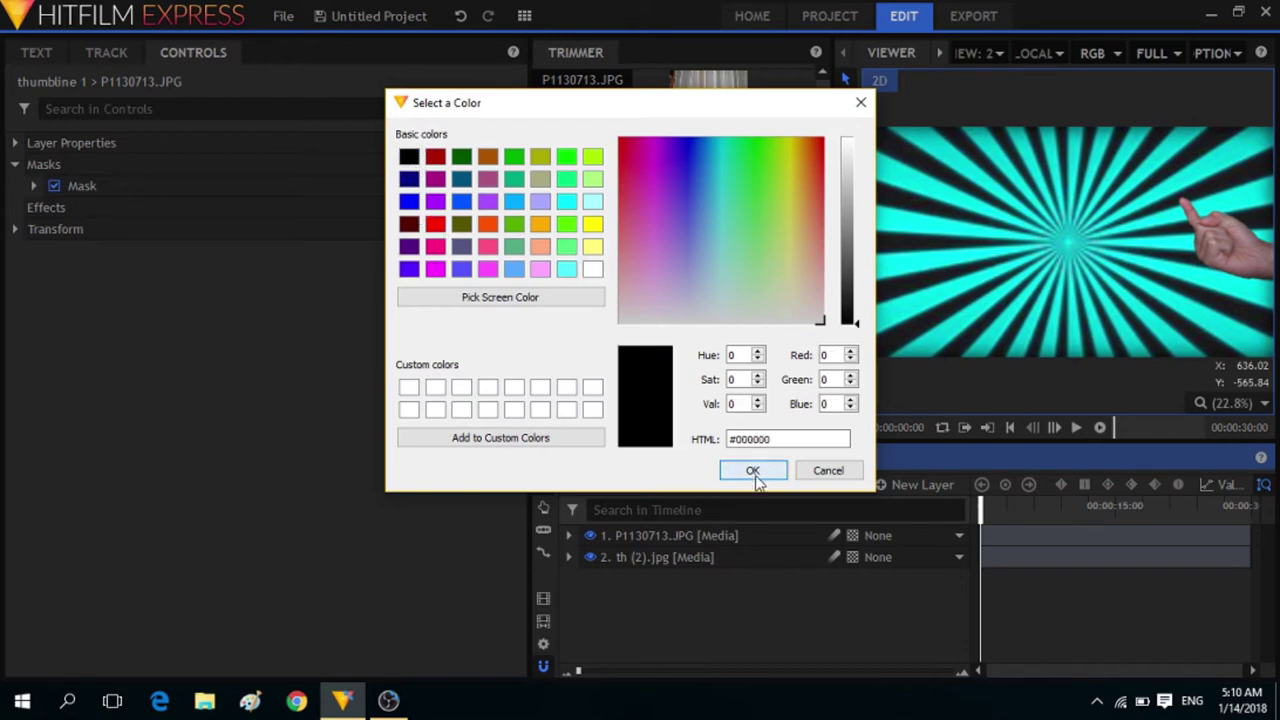
left_click(753, 470)
left_click(728, 426)
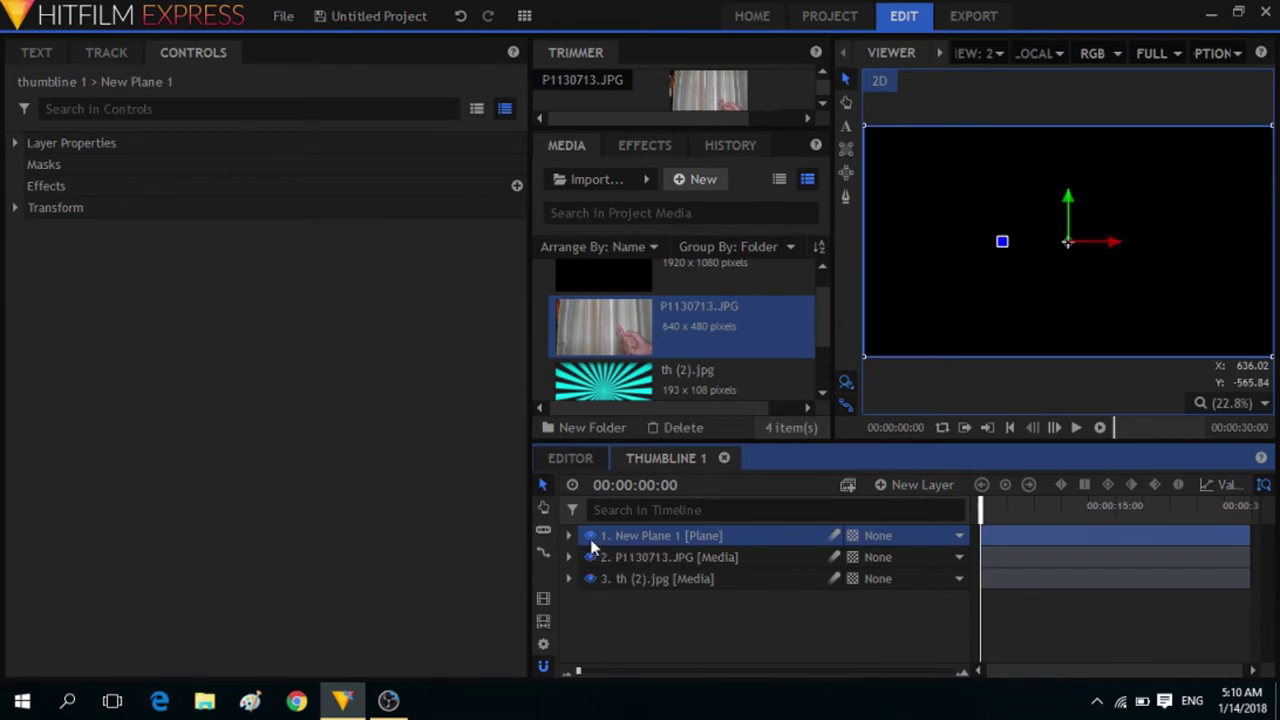
left_click(590, 536)
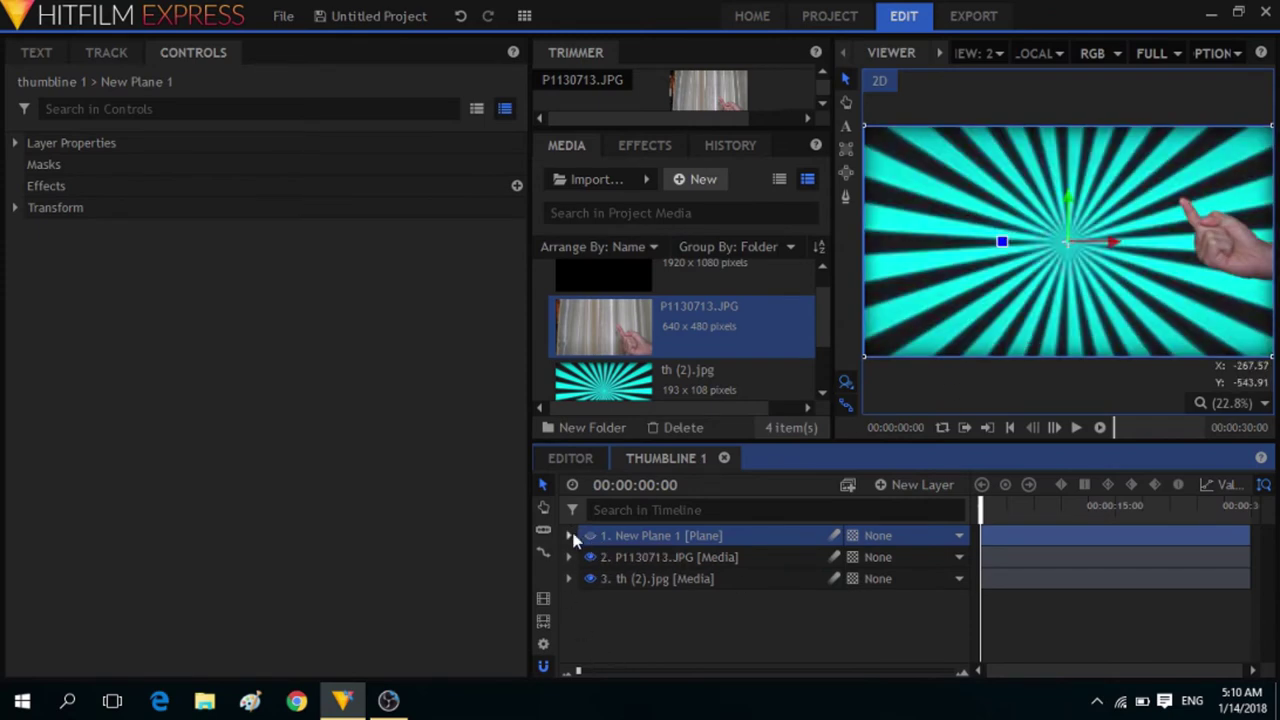
Start a freehand mask on New Plane 1, tracing the hand from the index fingertip down the finger to the fist's lower edge
left_click(846, 197)
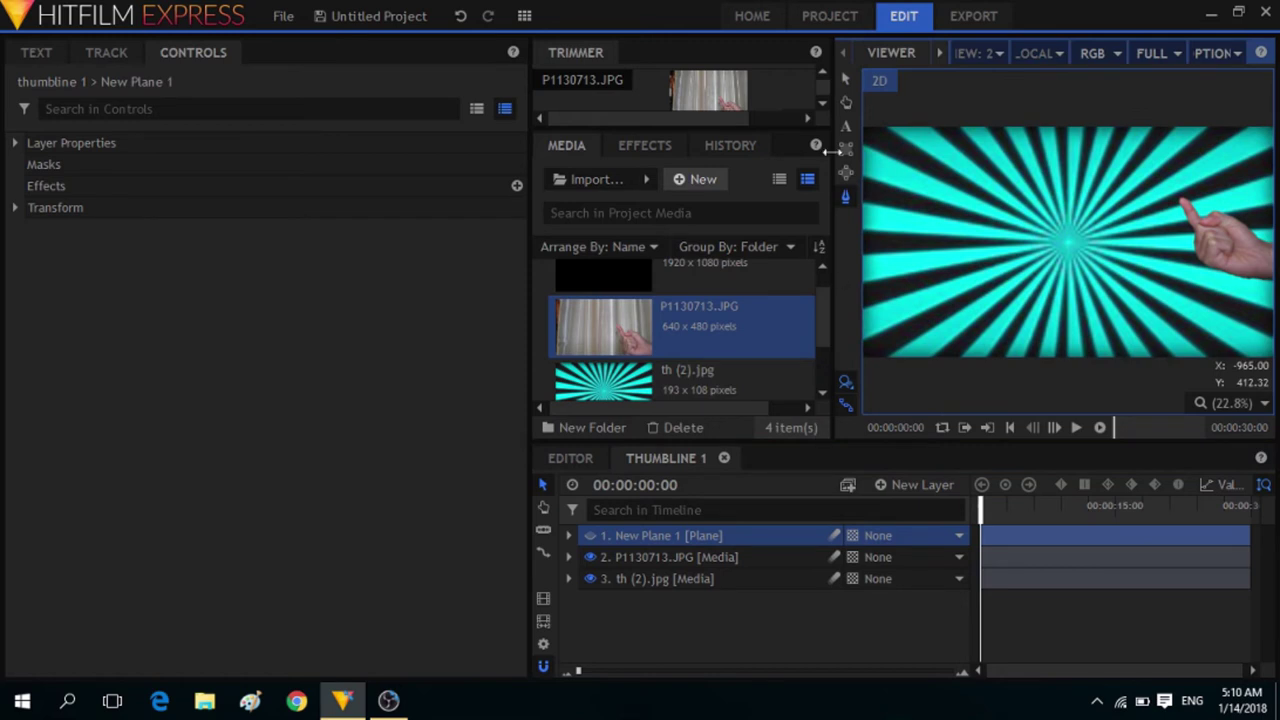
left_click(697, 537)
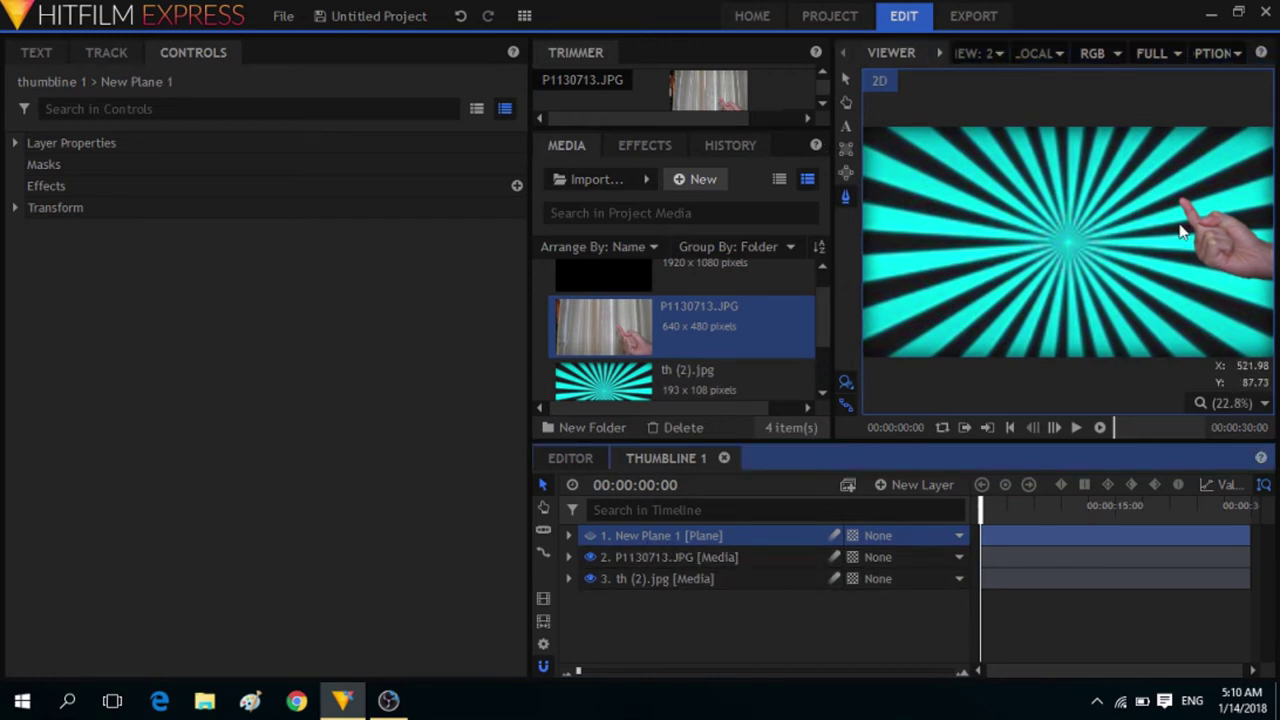
scroll(1198, 195, "up", 3)
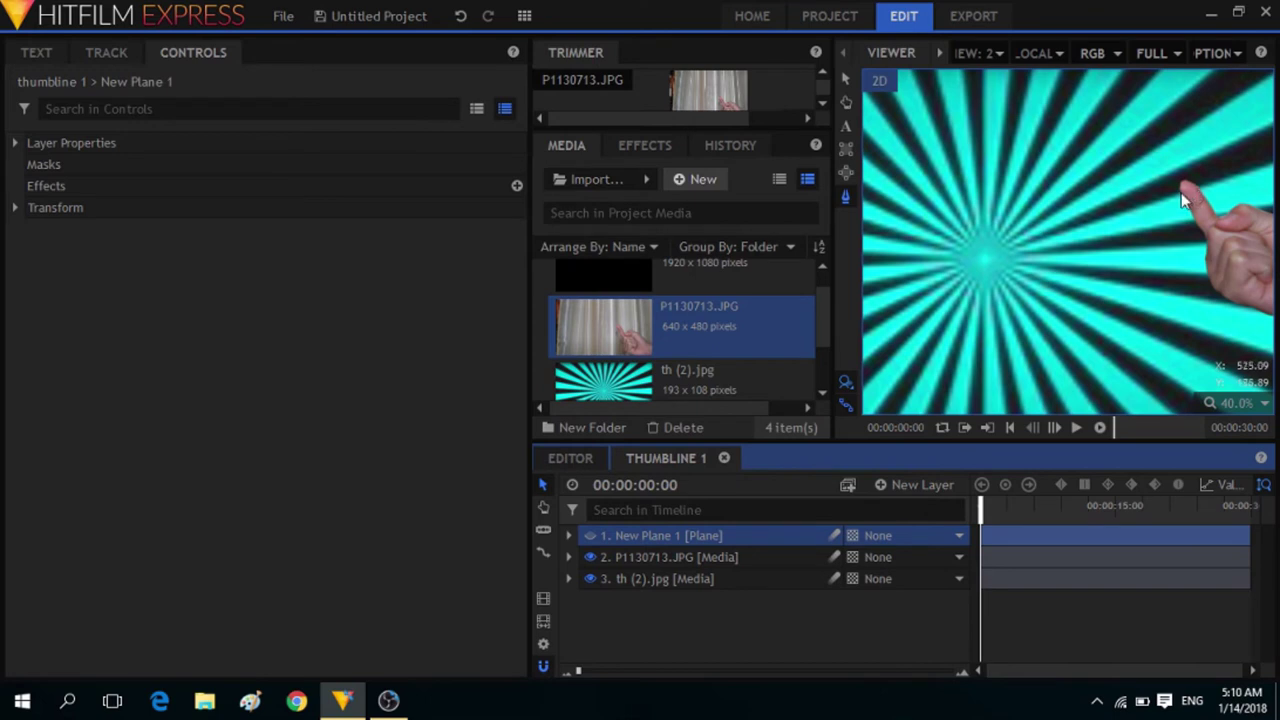
scroll(1190, 193, "up", 3)
left_click(1181, 187)
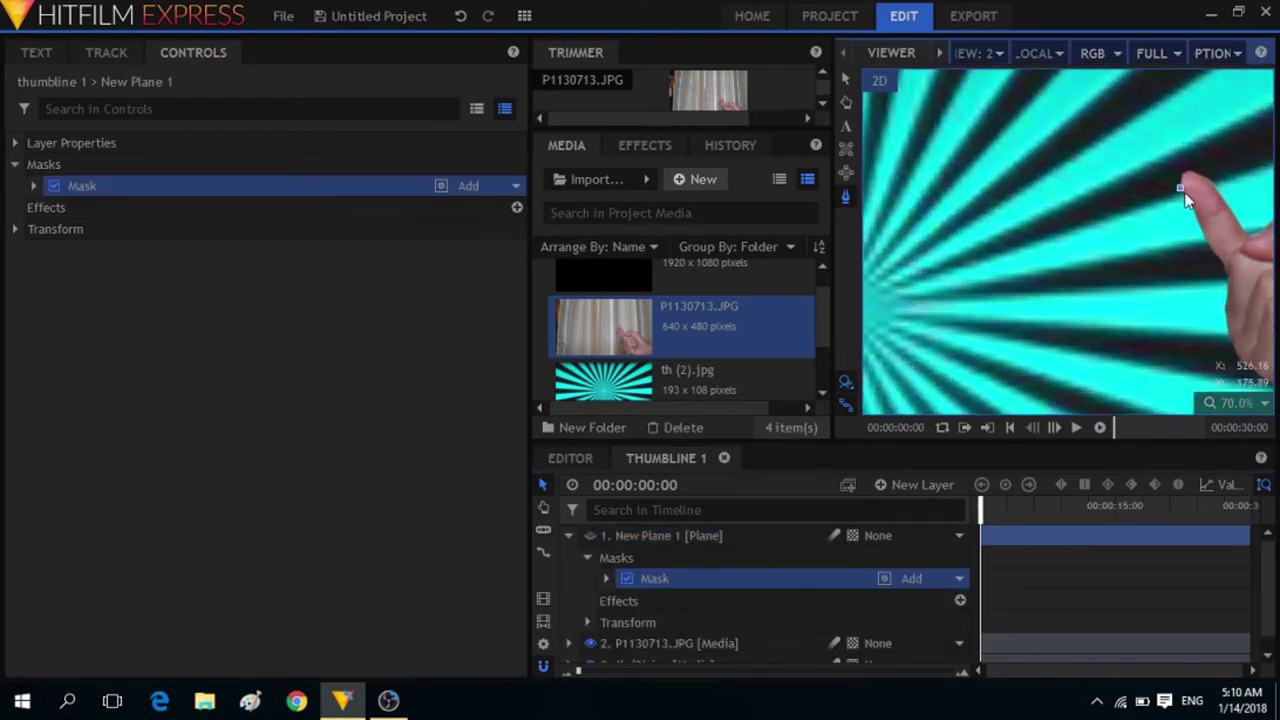
left_click(1192, 203)
left_click(1196, 211)
left_click(1198, 220)
left_click(1201, 228)
left_click(1204, 238)
left_click(1219, 263)
left_click(1227, 275)
left_click(1226, 297)
left_click(1226, 308)
left_click(1227, 320)
left_click(1229, 330)
left_click(1231, 345)
left_click(1238, 359)
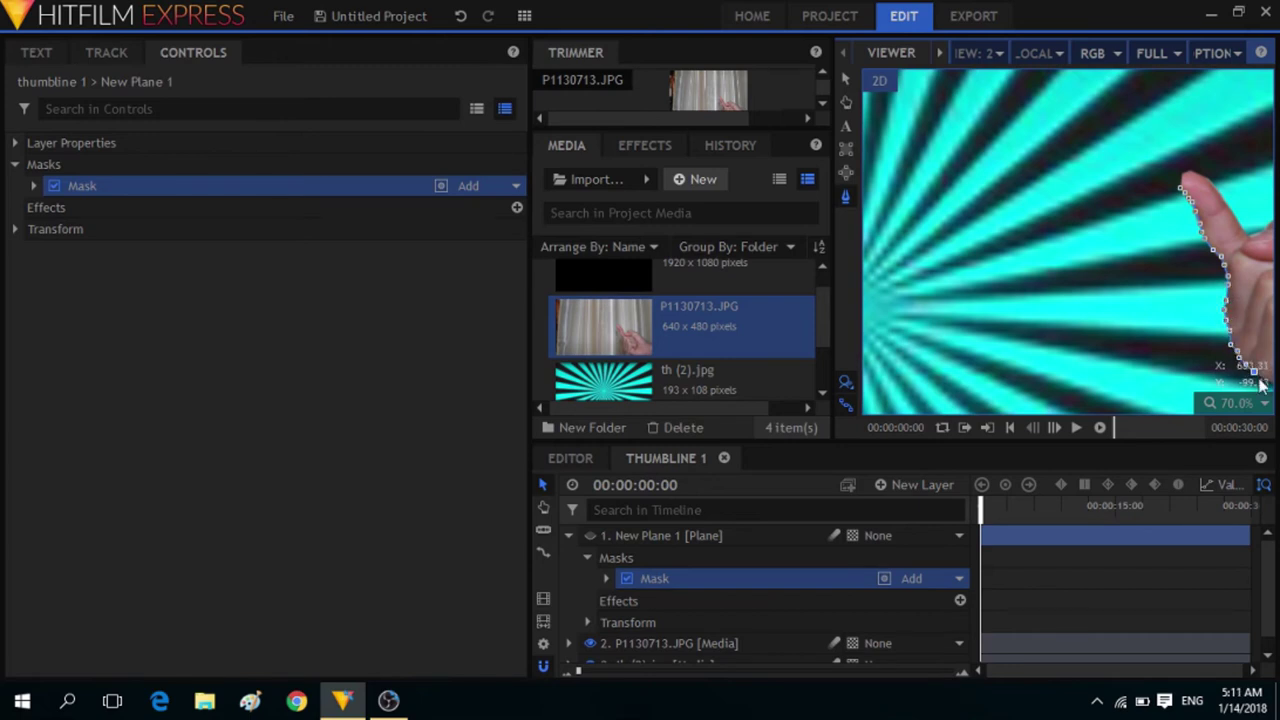
Extend the New Plane 1 mask along the lower edge of the fist and wrist toward the frame's edge
scroll(1128, 140, "up", 2)
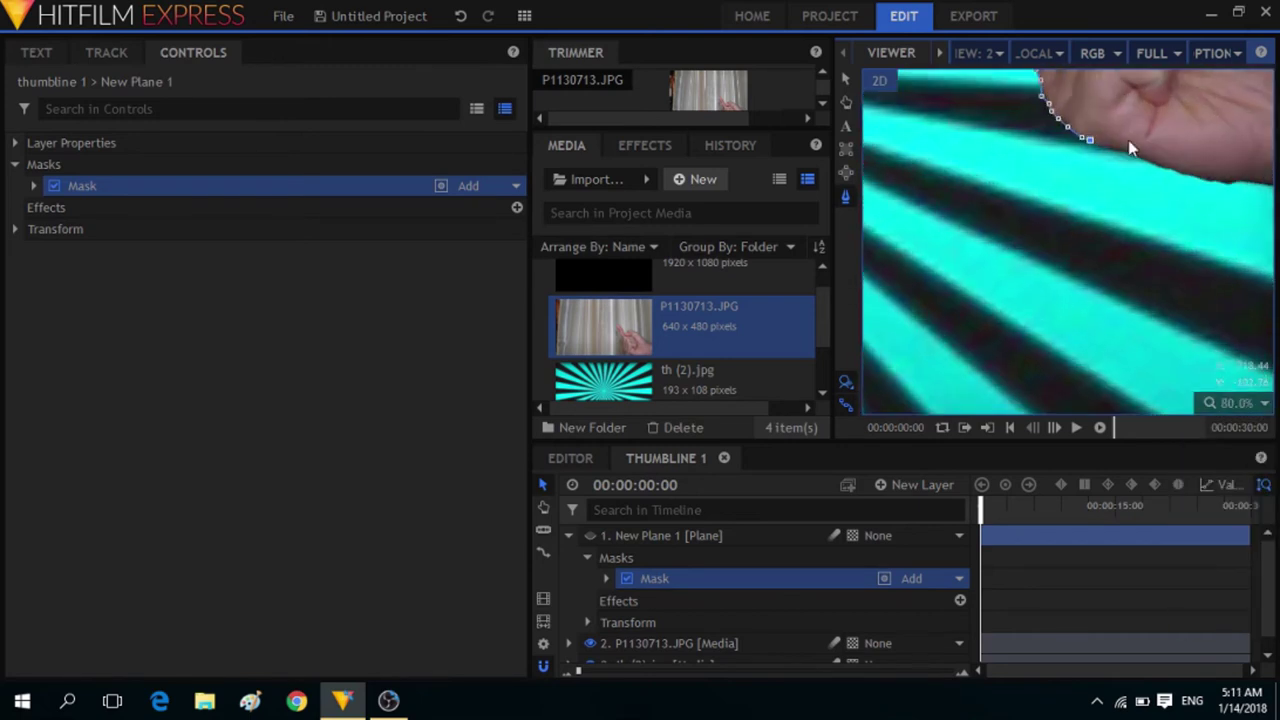
left_click(1114, 147)
left_click(1130, 150)
left_click(1183, 172)
left_click(1196, 175)
left_click(1258, 183)
Trace the New Plane 1 mask back over the hand's upper edge and close it at the index fingertip
left_click(1237, 403)
left_click(1228, 604)
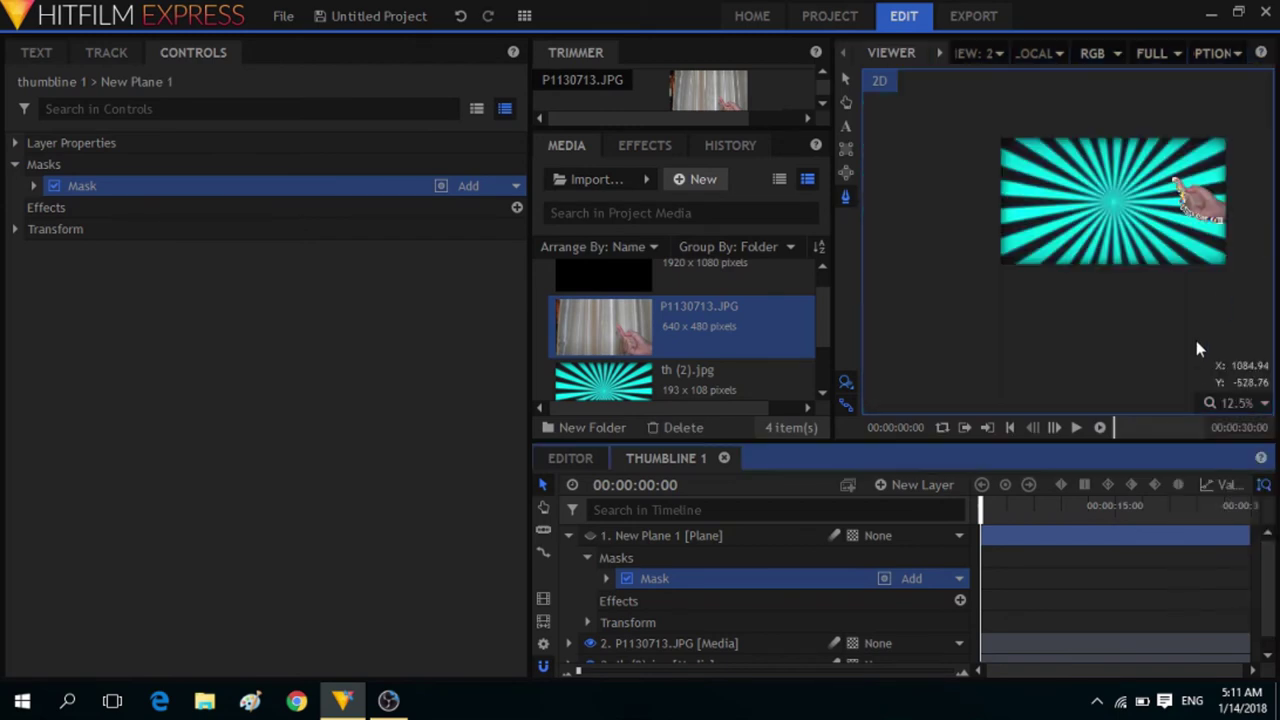
left_click(1250, 405)
left_click(1227, 622)
scroll(1272, 266, "up", 1)
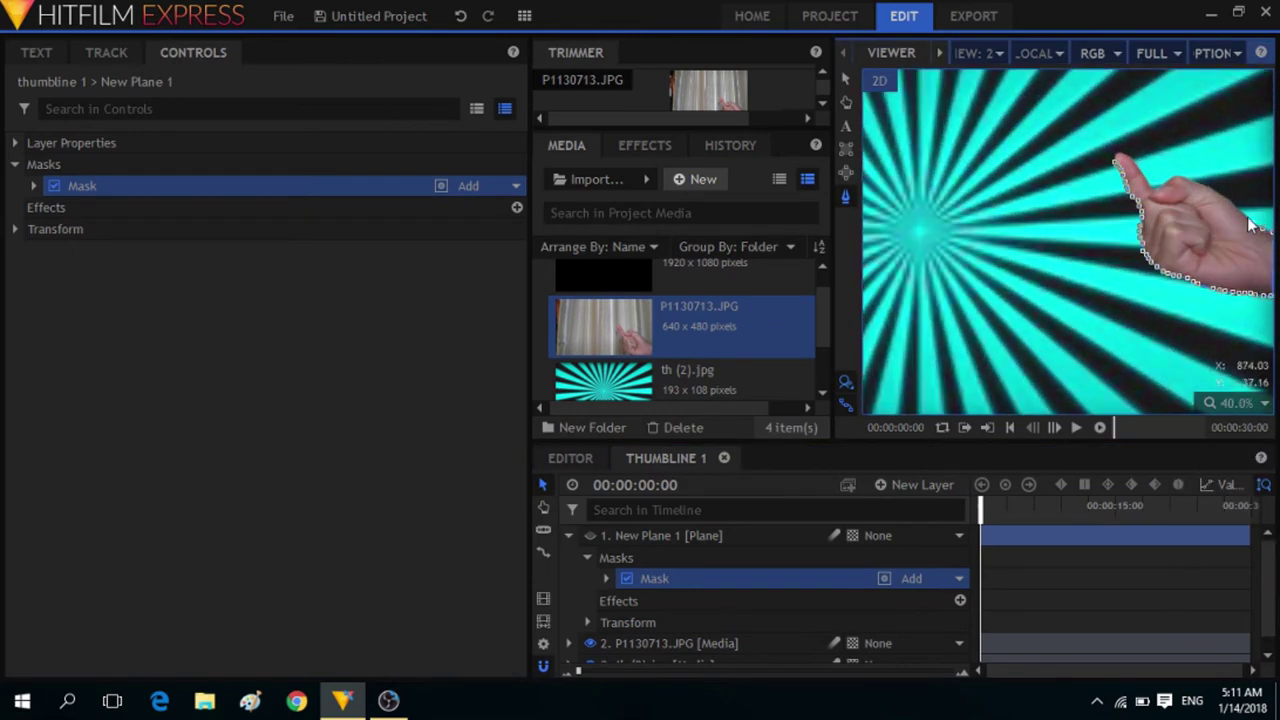
left_click(1213, 189)
left_click(1180, 181)
left_click(1155, 189)
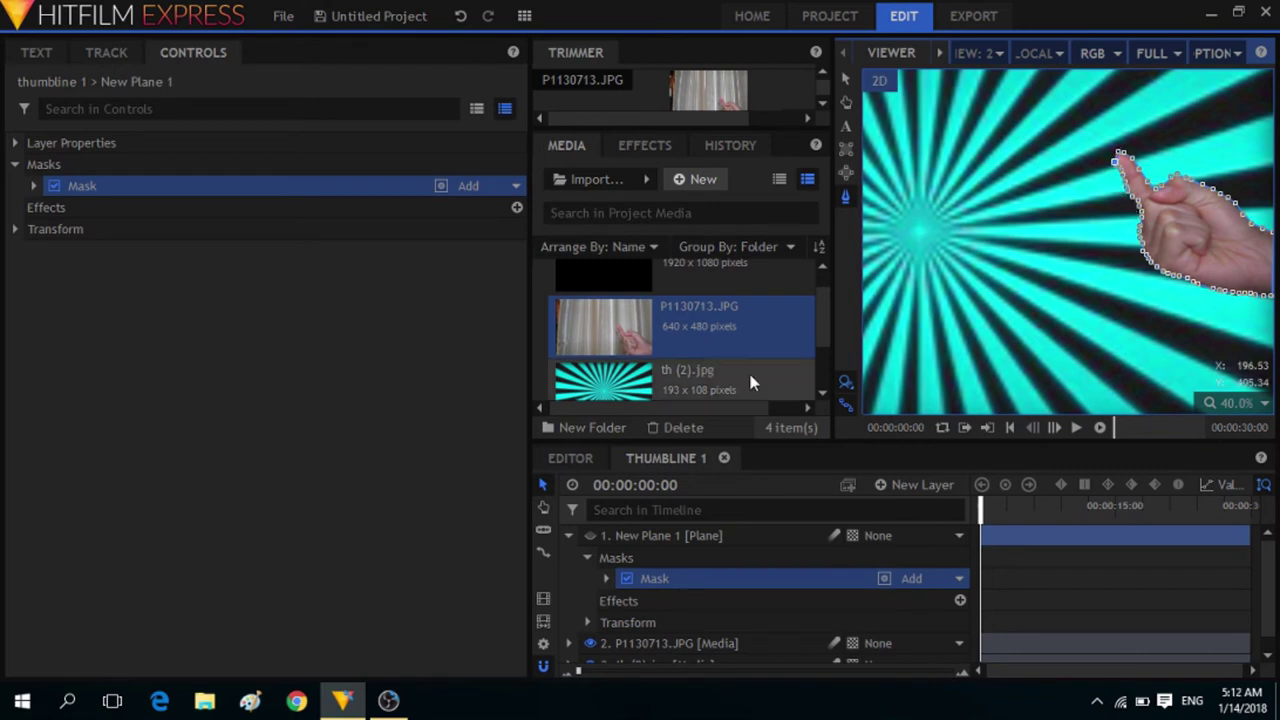
Leave the mask tool and briefly show New Plane 1 to check its hand-shaped silhouette, then hide it again
left_click(568, 536)
left_click(845, 79)
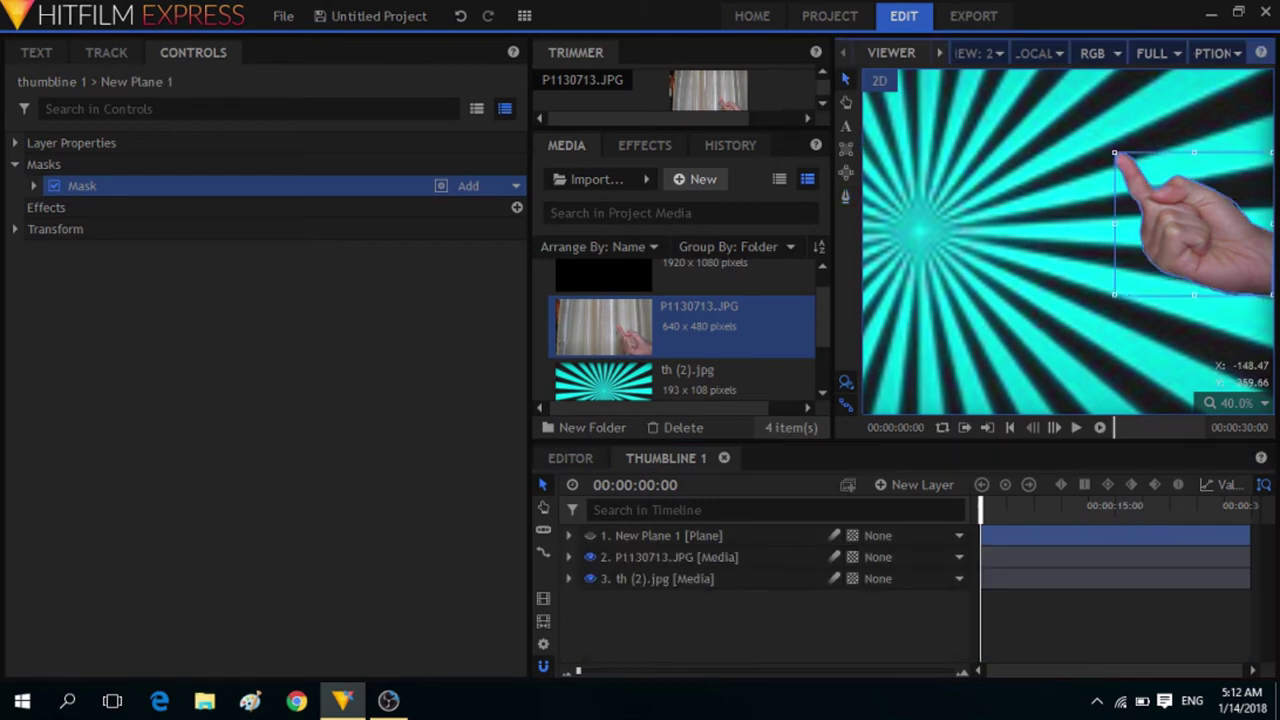
left_click(590, 536)
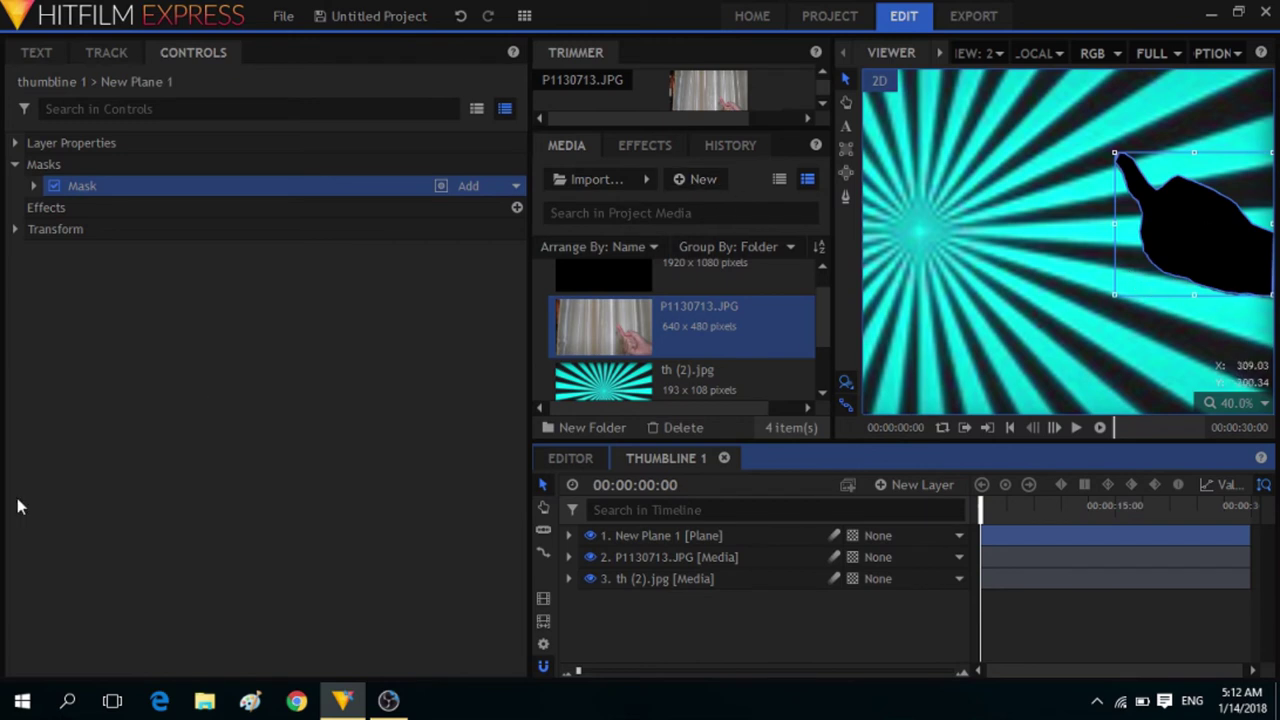
left_click(590, 536)
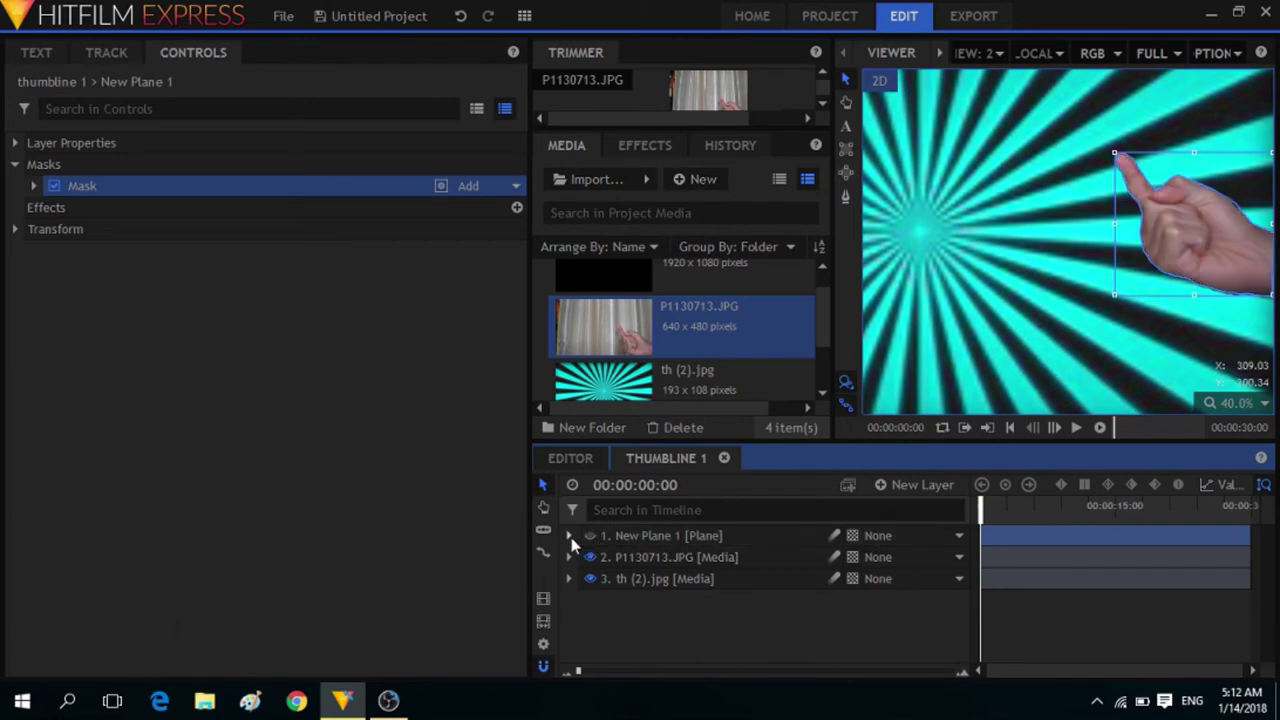
Duplicate the hand mask on New Plane 1 and set the duplicate's blend mode to Subtract
left_click(569, 537)
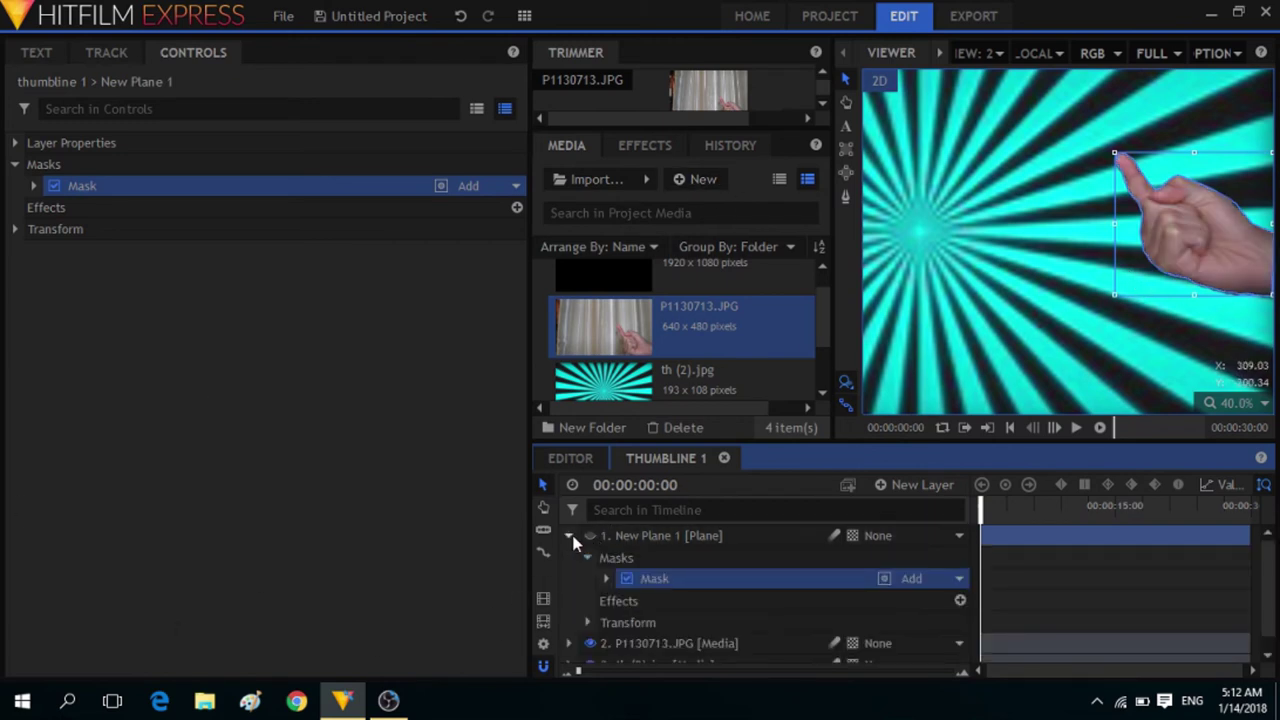
right_click(685, 585)
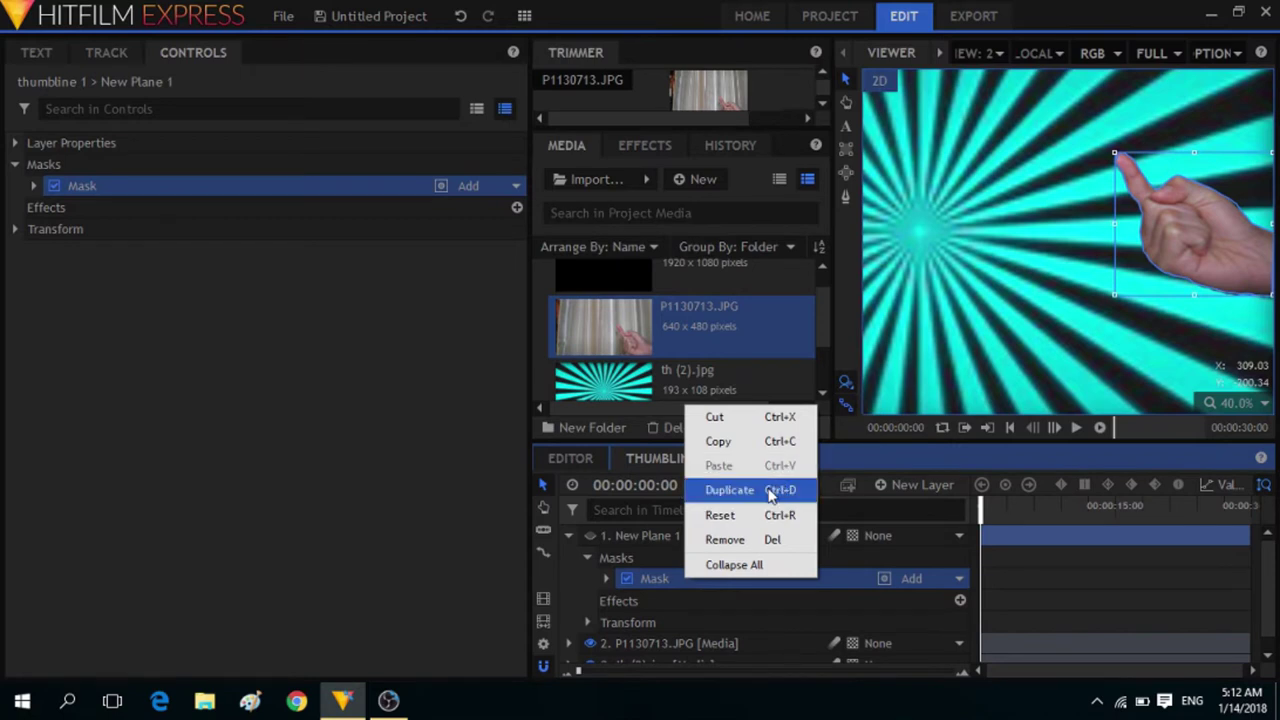
left_click(771, 490)
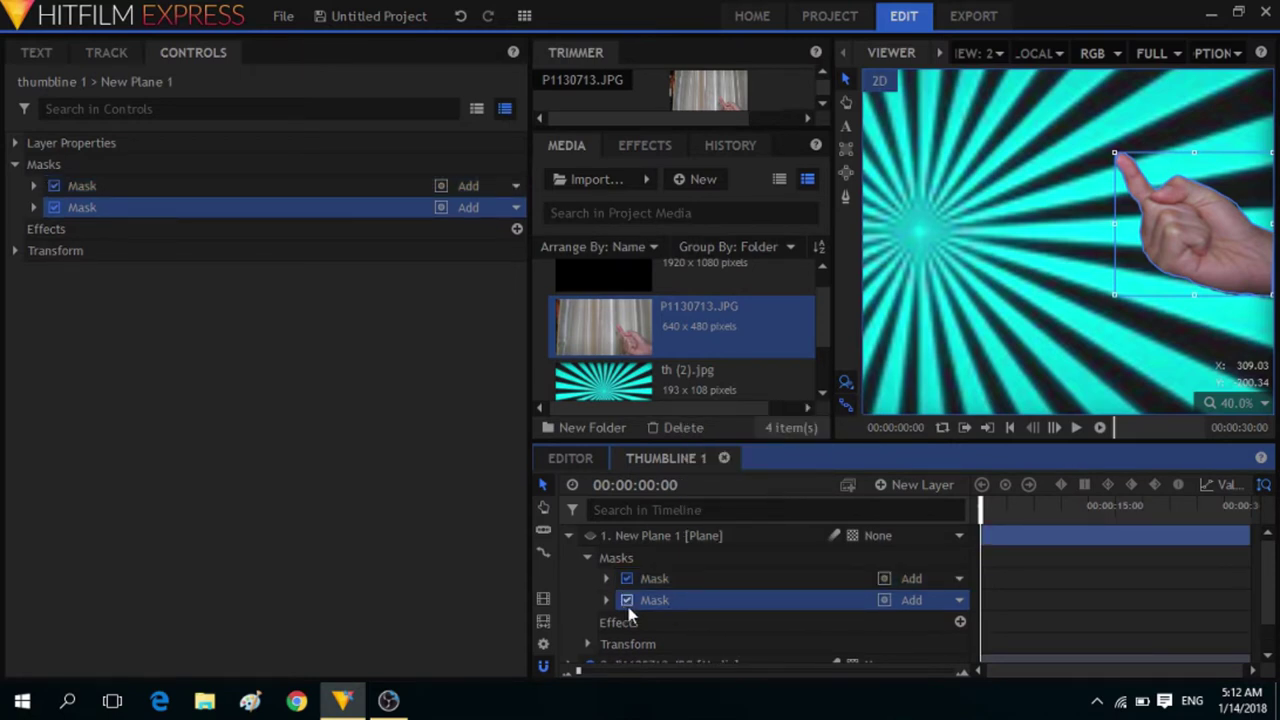
left_click(569, 536)
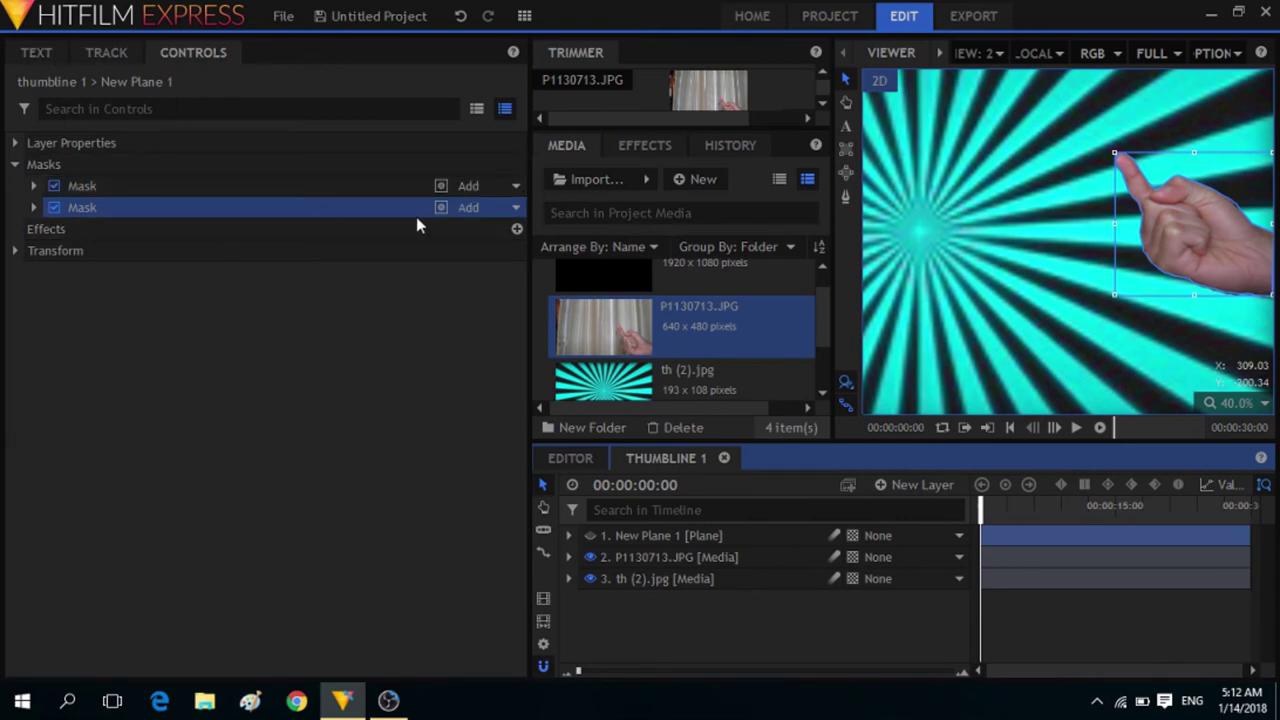
left_click(471, 208)
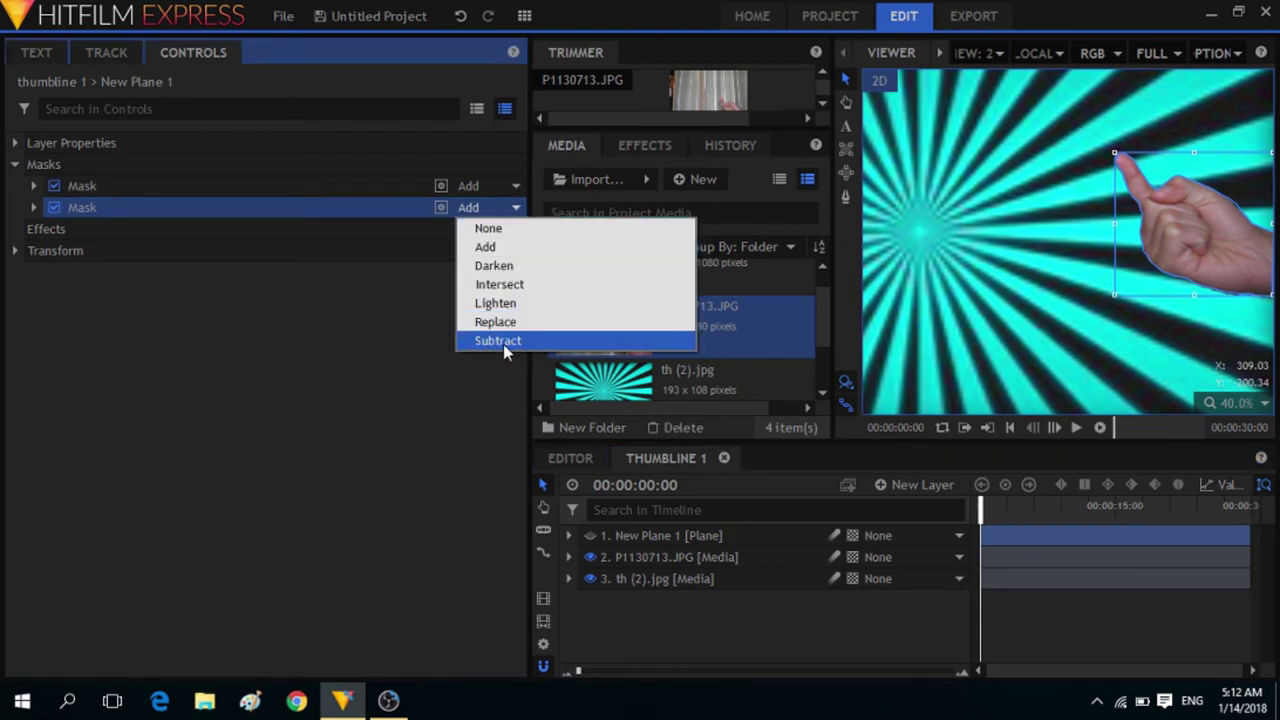
left_click(512, 341)
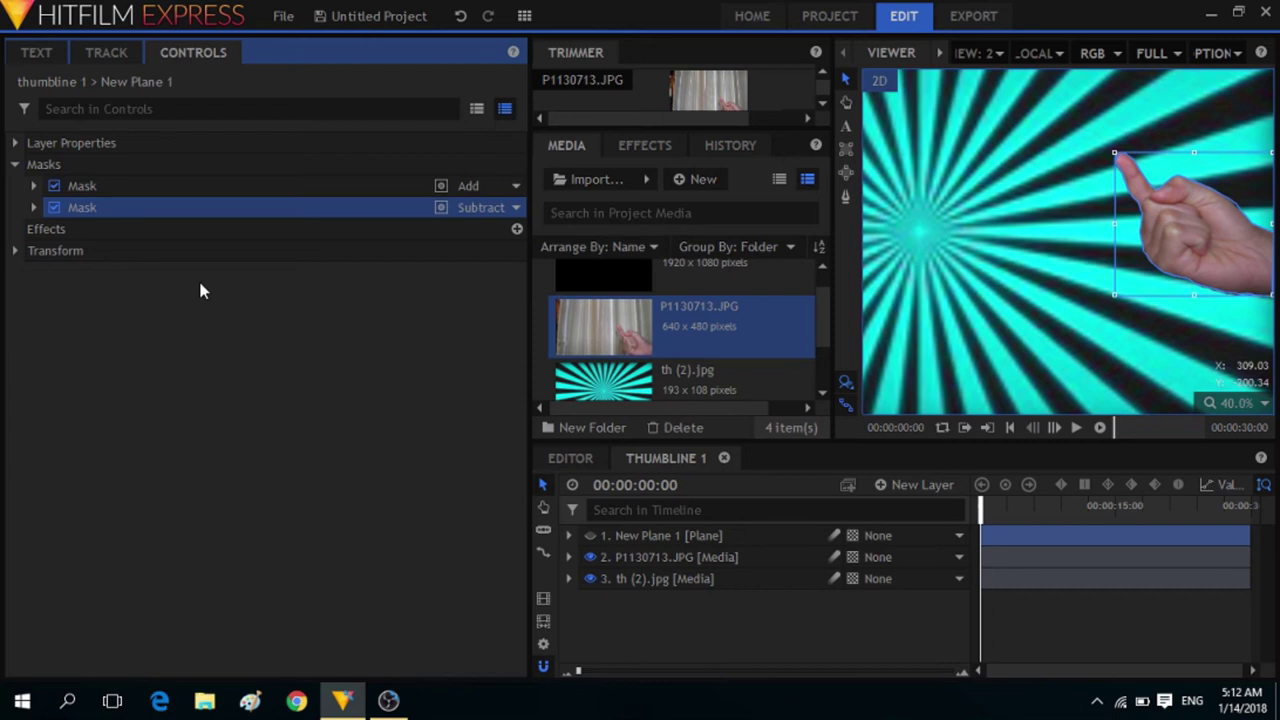
Open the shape settings of New Plane 1's Subtract mask and set its Expansion to -5 px
left_click(33, 208)
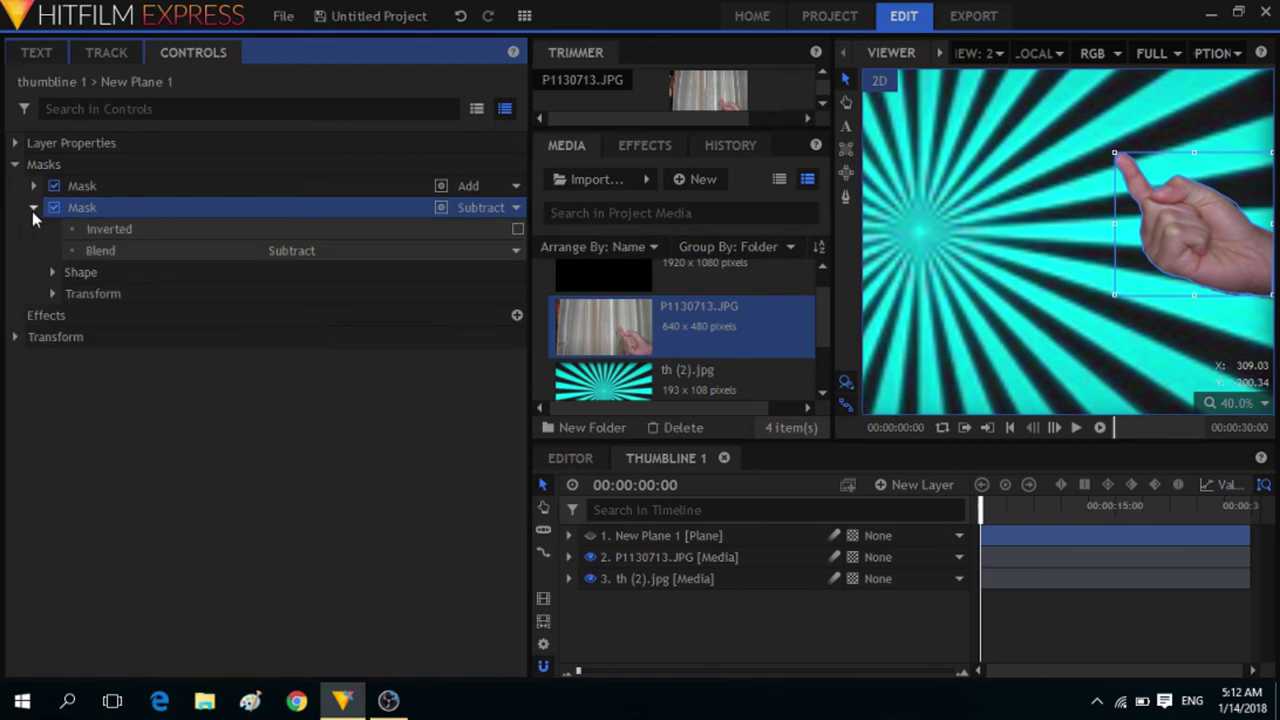
left_click(54, 273)
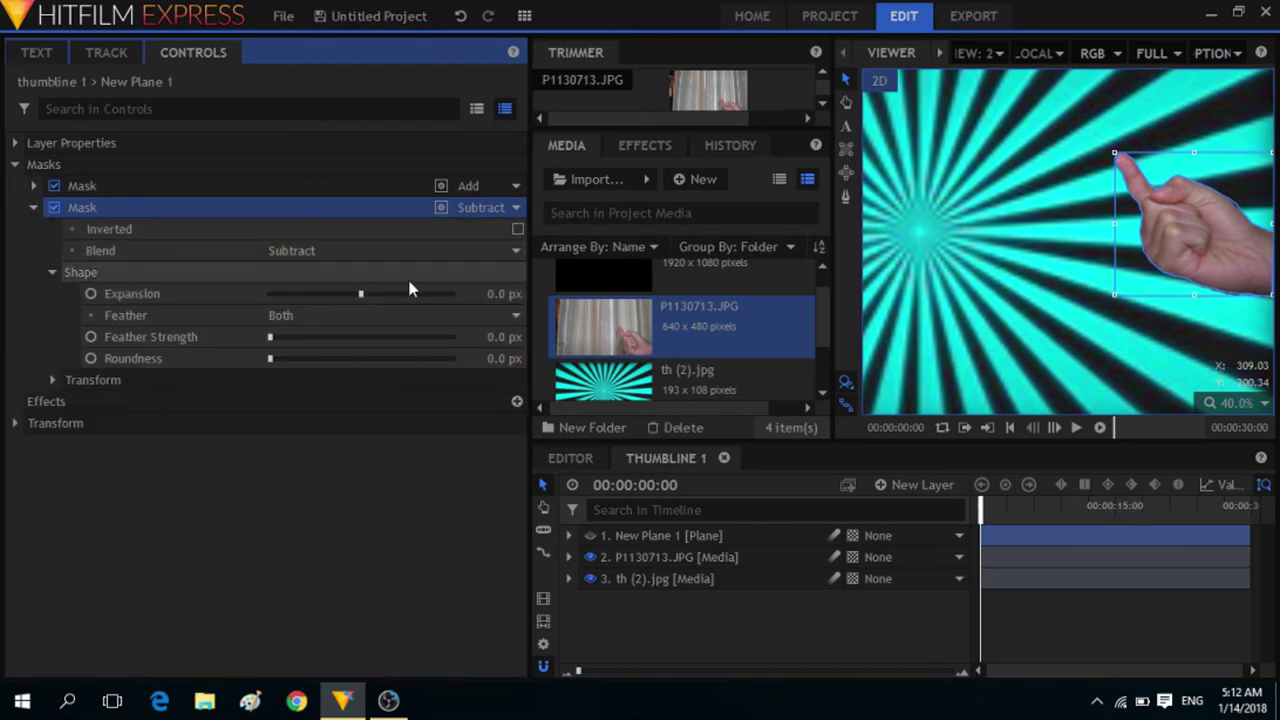
left_click(505, 294)
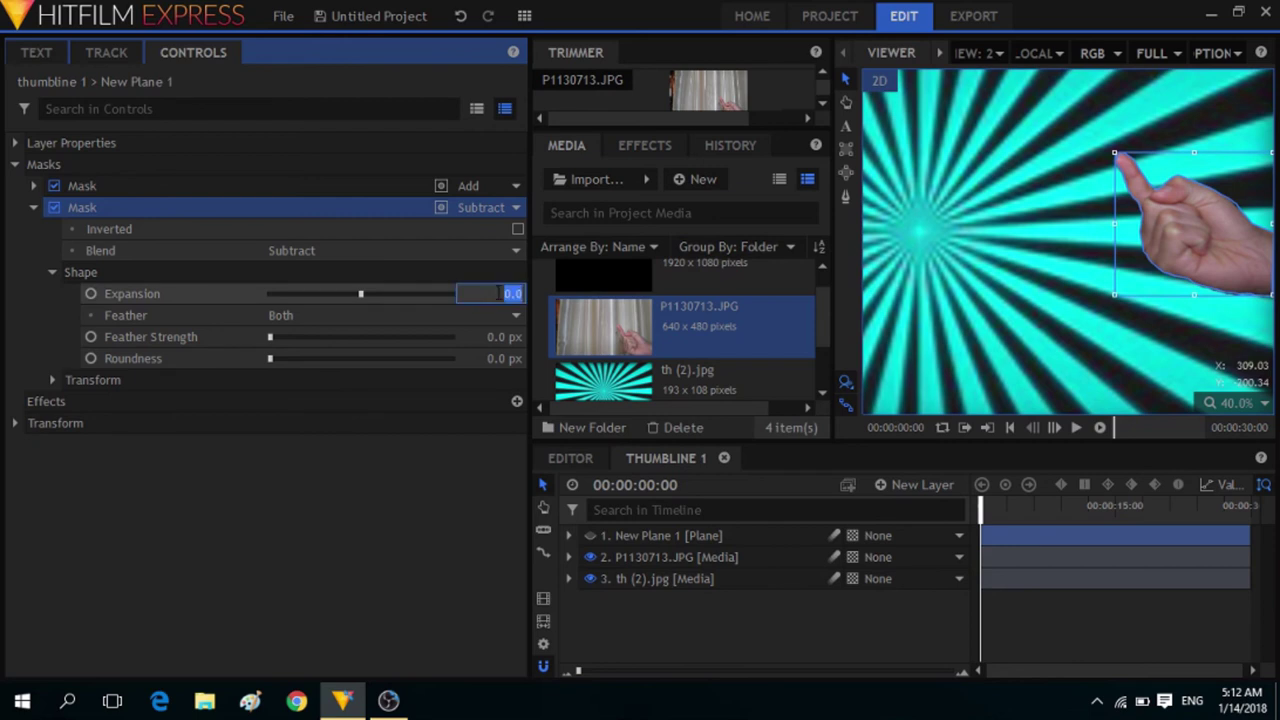
left_click_drag(499, 293, 494, 293)
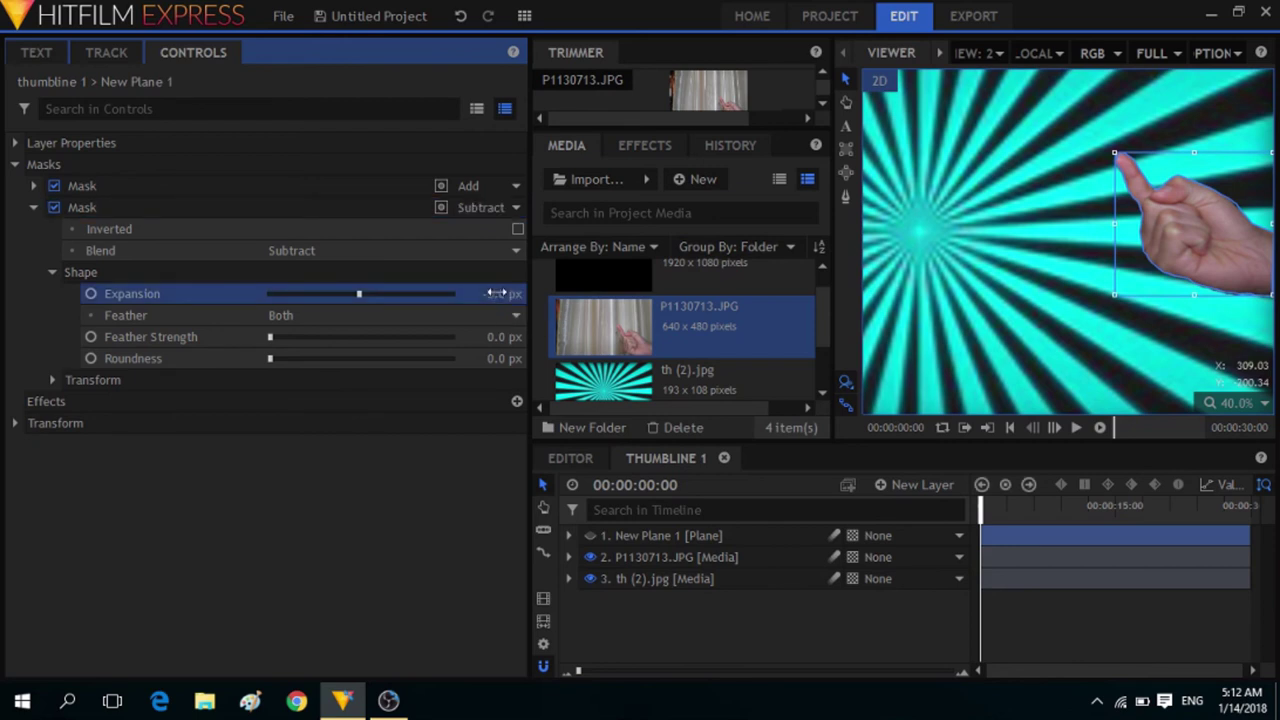
left_click(381, 594)
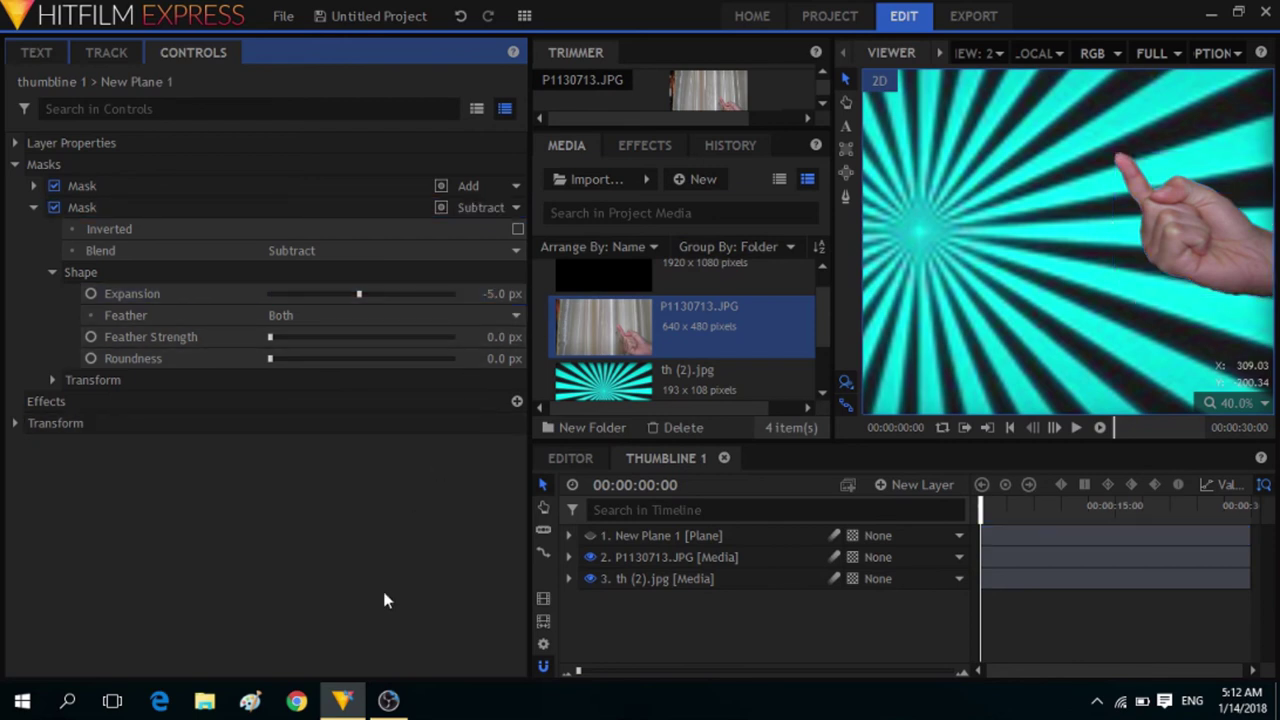
Make New Plane 1 visible and try Expansion values of -520 px and 760 px on its Subtract mask
left_click_drag(426, 305, 345, 320)
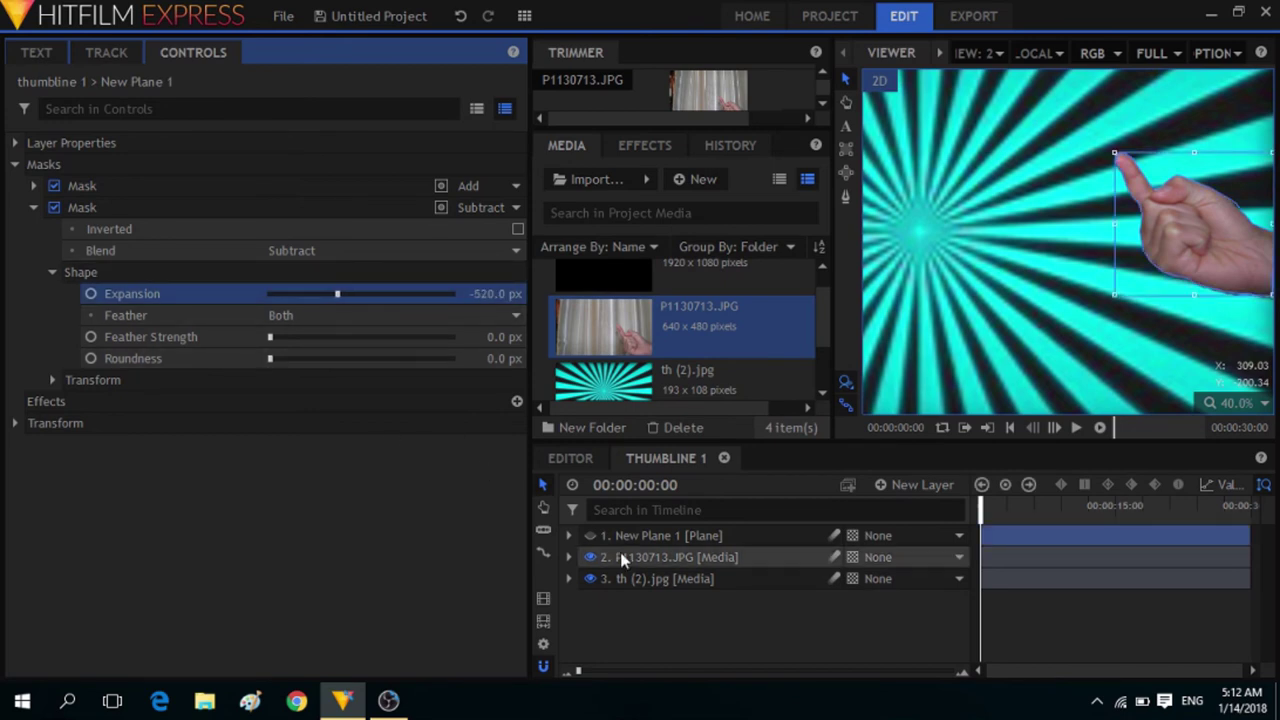
left_click(590, 536)
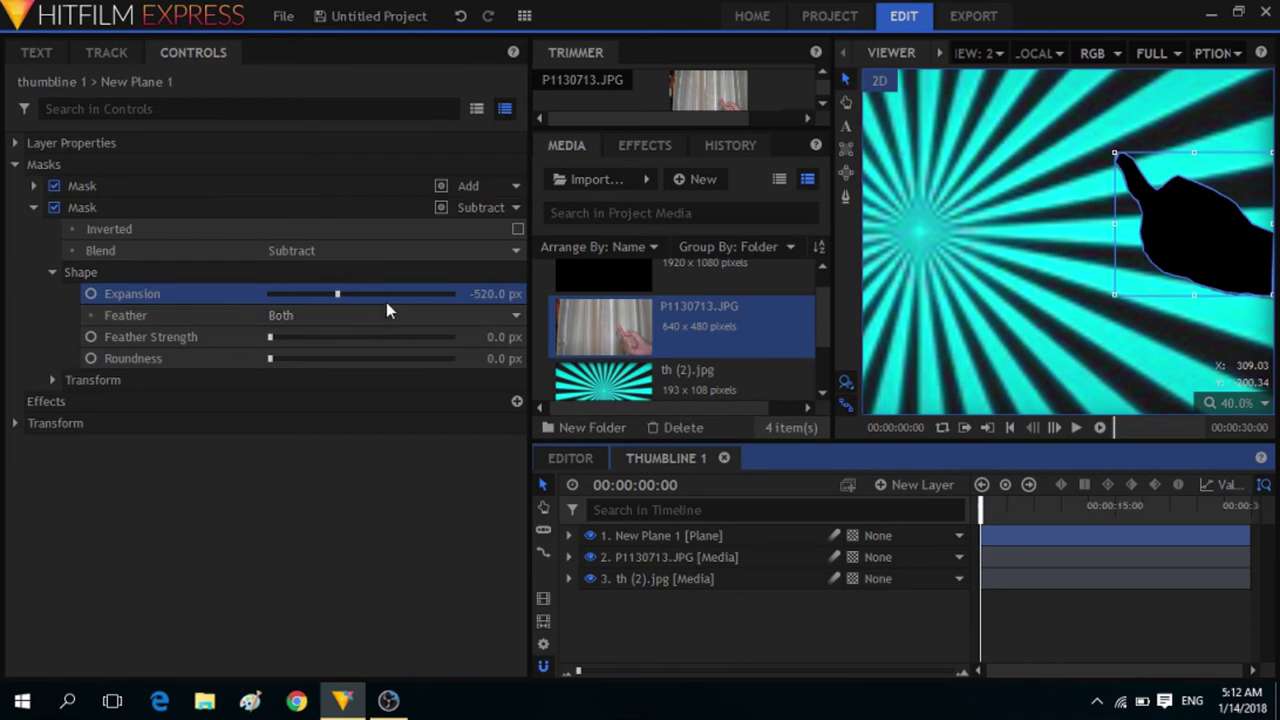
left_click_drag(403, 293, 395, 298)
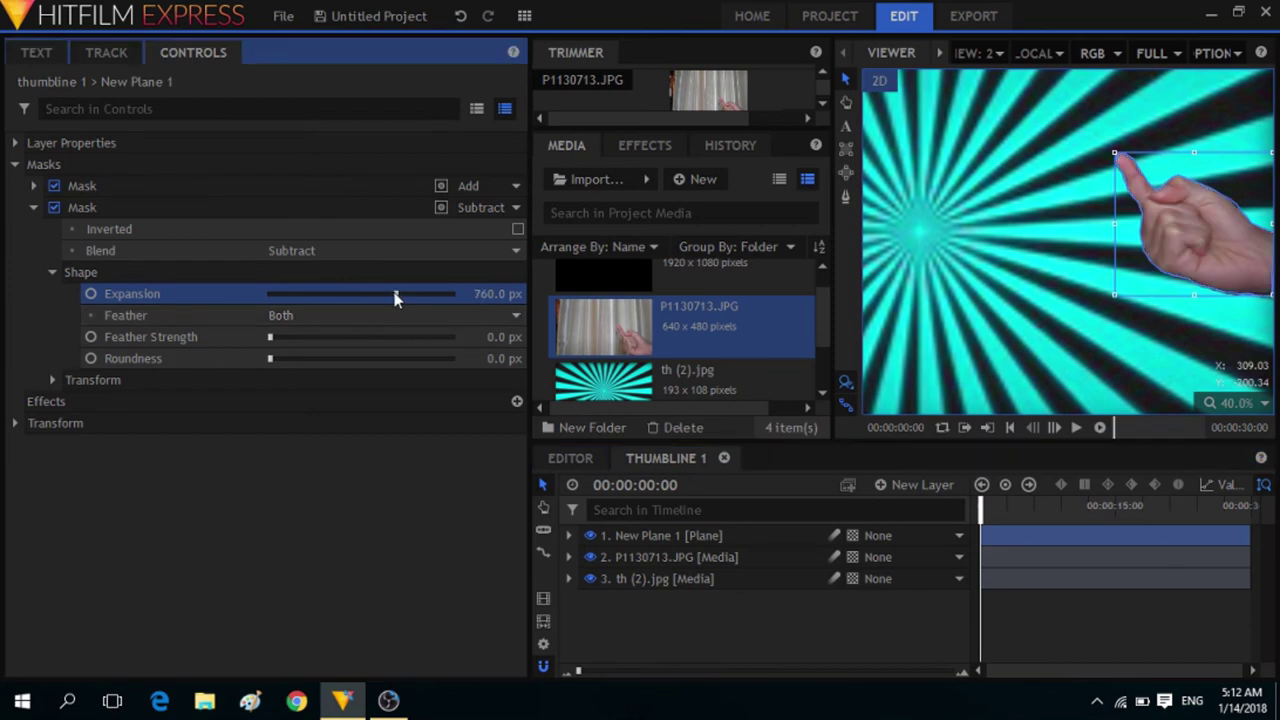
Set the Subtract mask's Expansion back to -5 px and deselect the mask to view the hand's outline
left_click(493, 294)
key("BackSpace")
type("-5")
key("Return")
left_click(250, 603)
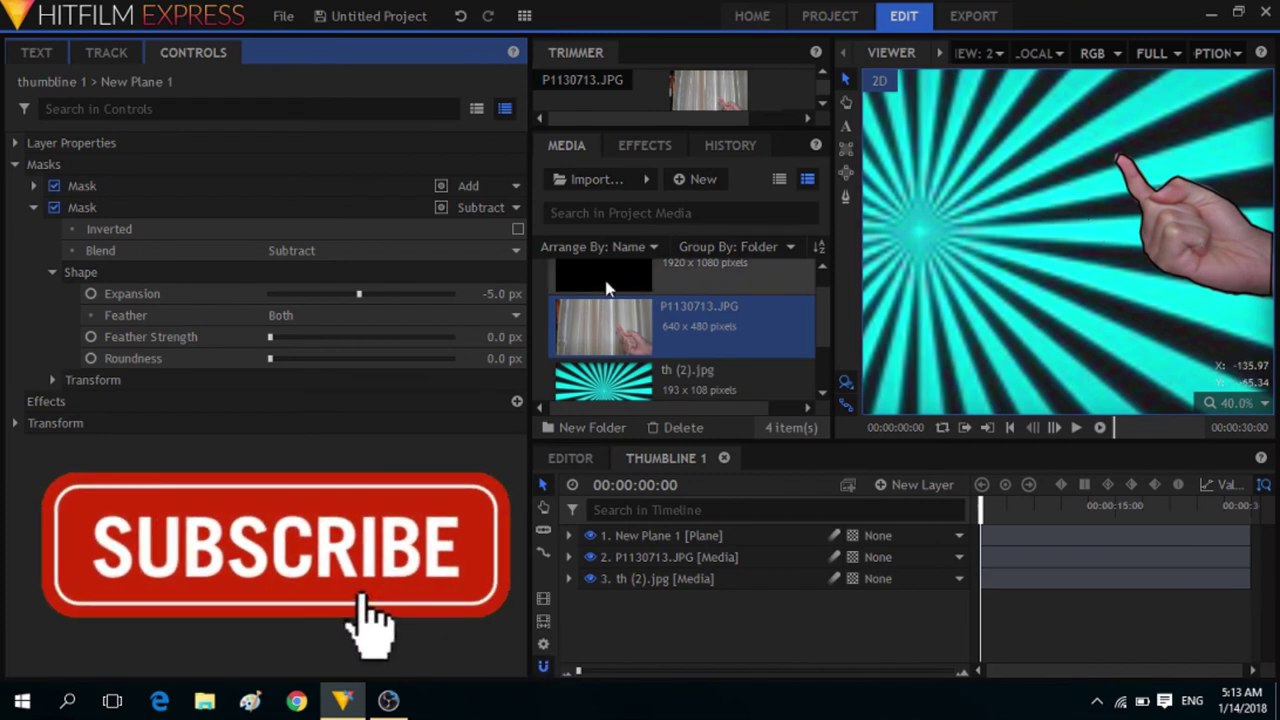
Try an Expansion of -2 px on the Subtract mask for a thinner black outline around the hand
left_click(490, 293)
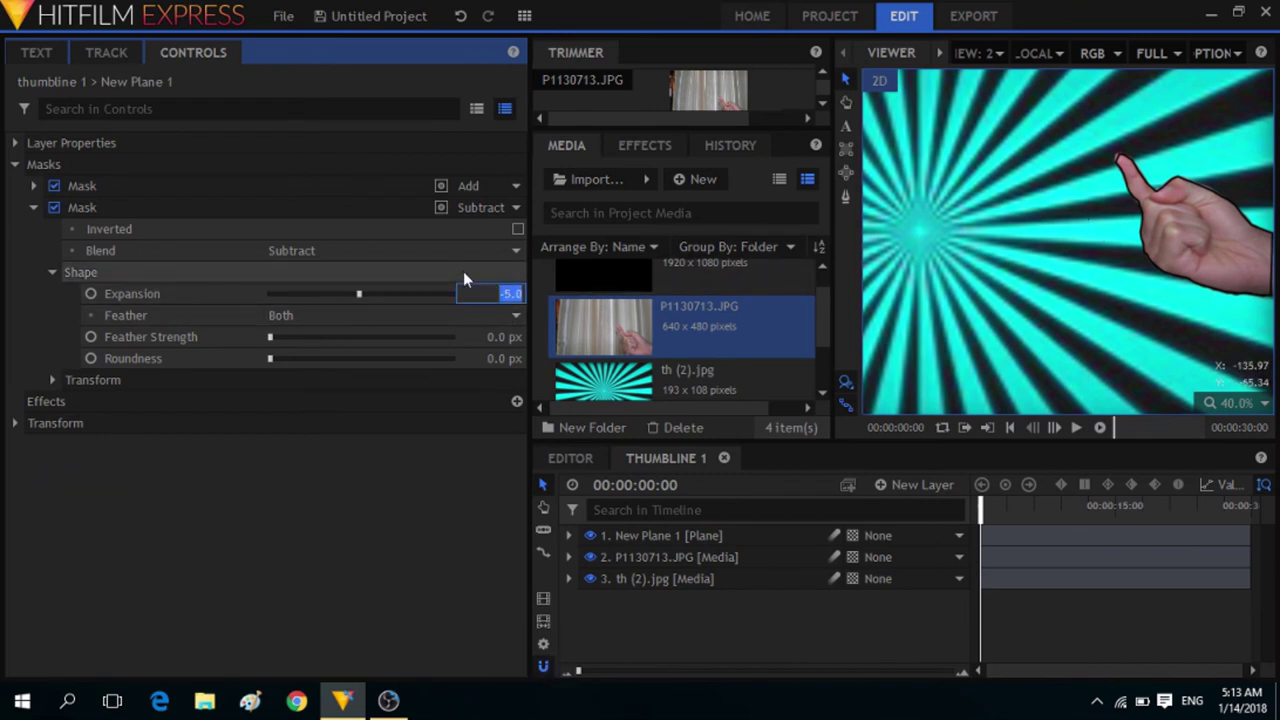
key("Return")
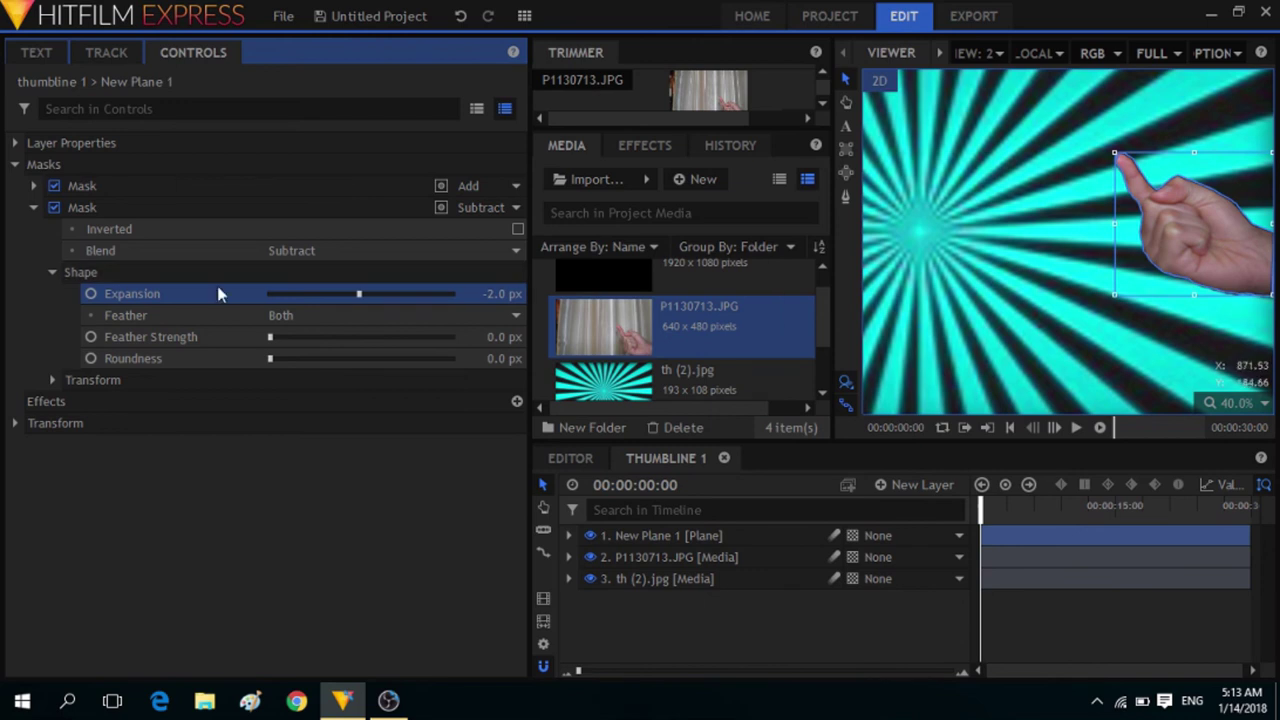
left_click(265, 578)
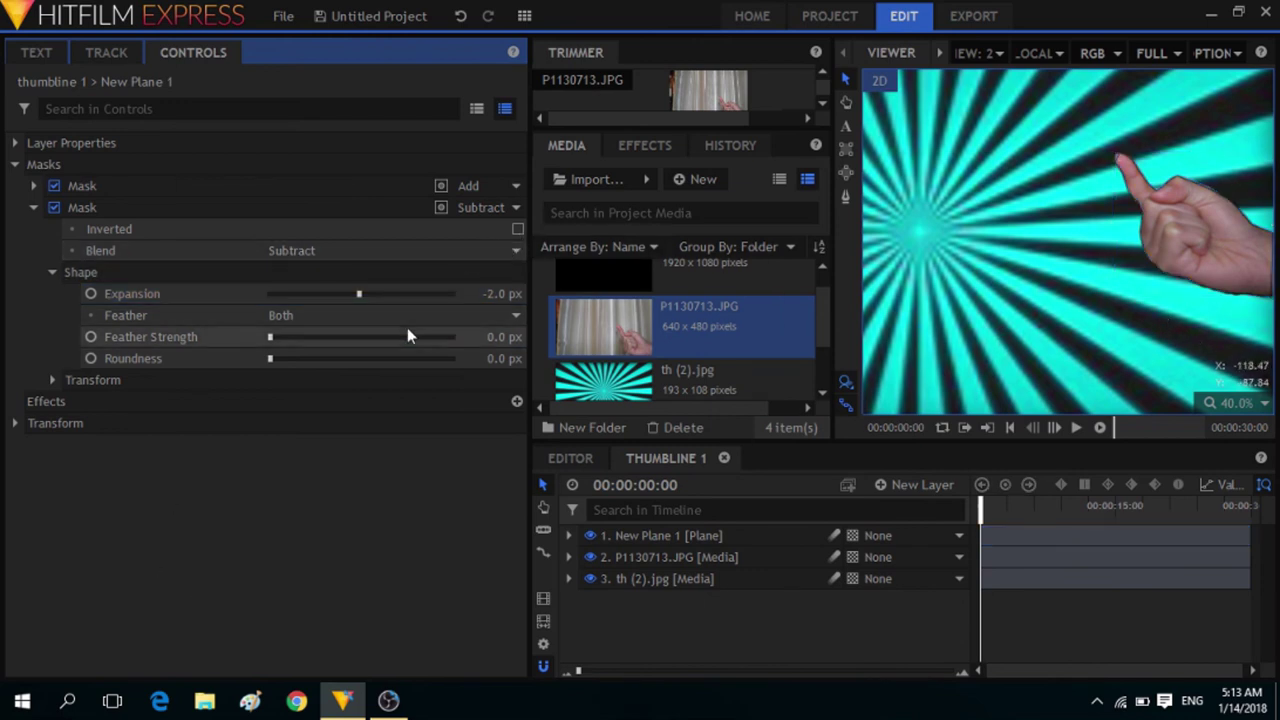
Set the Subtract mask's Expansion to -7 px for a thicker black outline around the hand, then deselect it
left_click(493, 294)
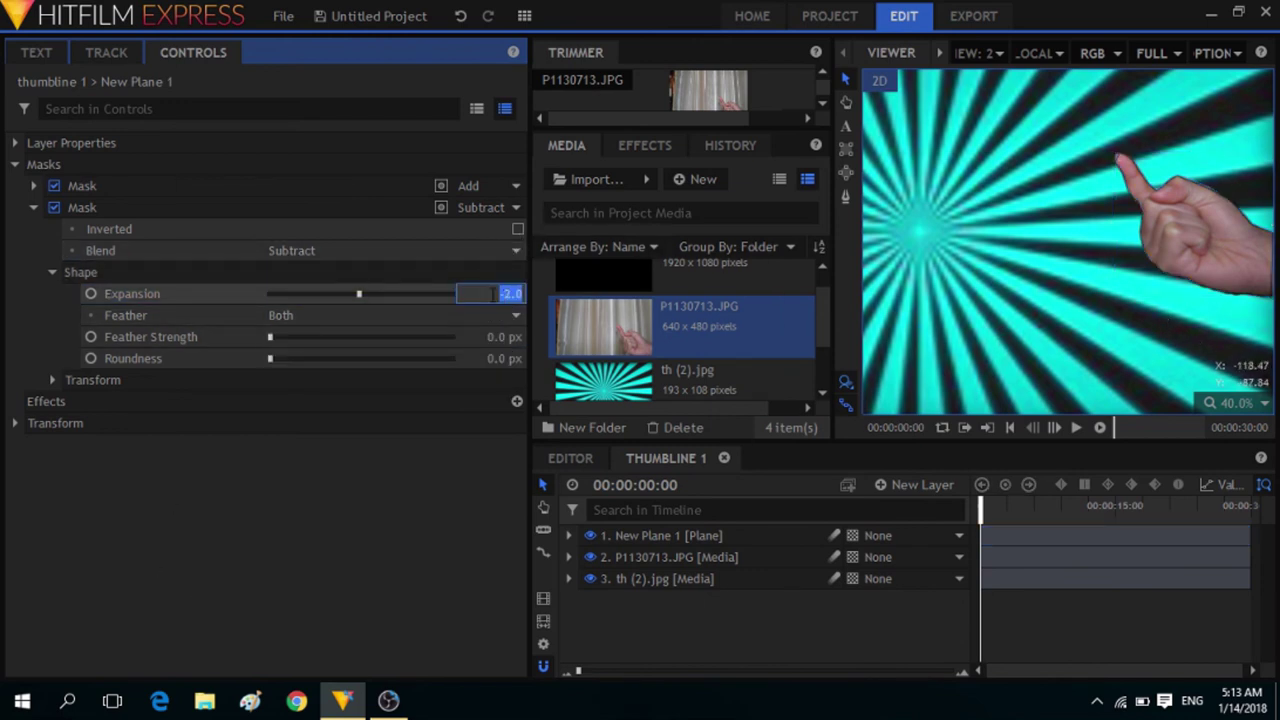
type("-7")
key("Return")
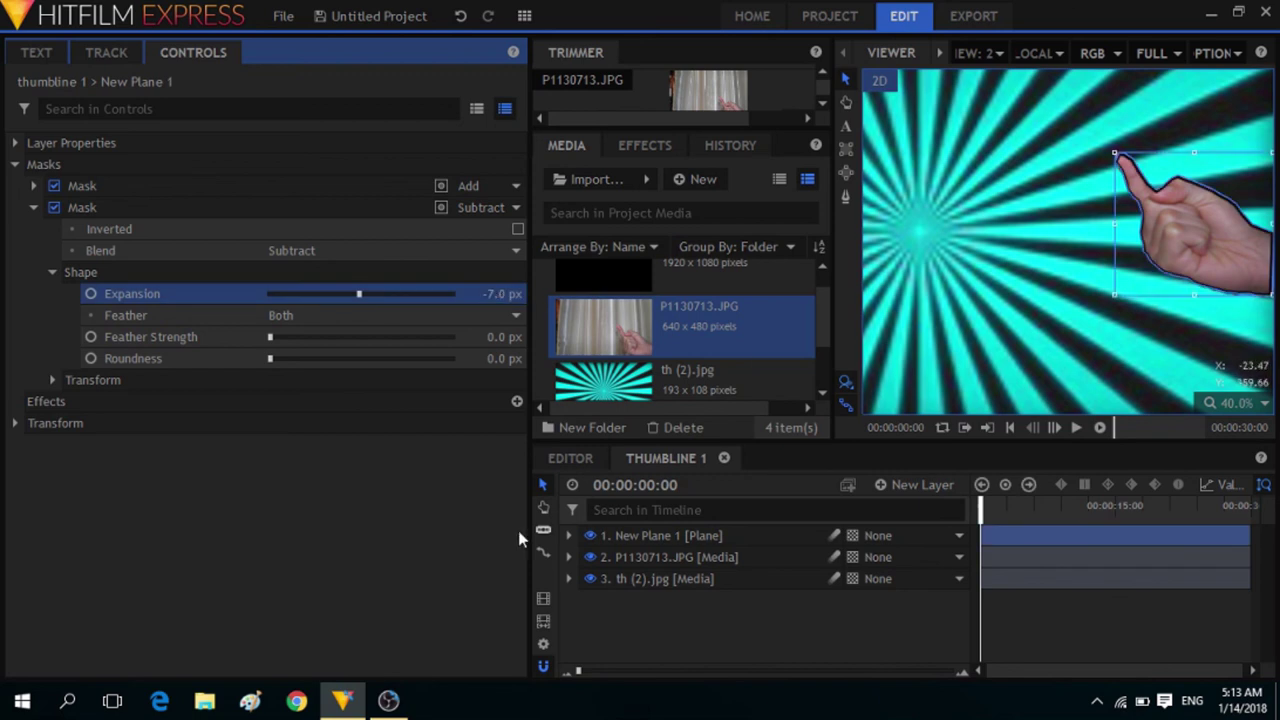
left_click(518, 540)
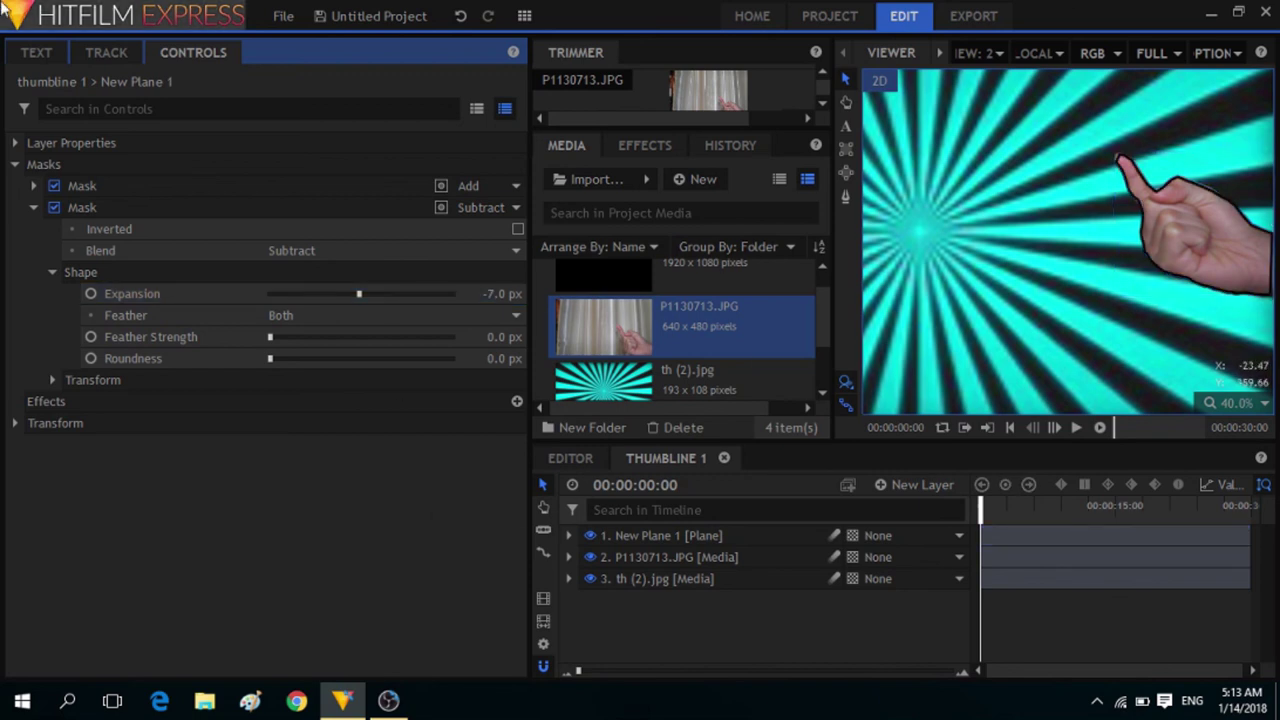
Collapse New Plane 1's mask settings and scale the viewer to fit the whole thumbnail frame
left_click(15, 165)
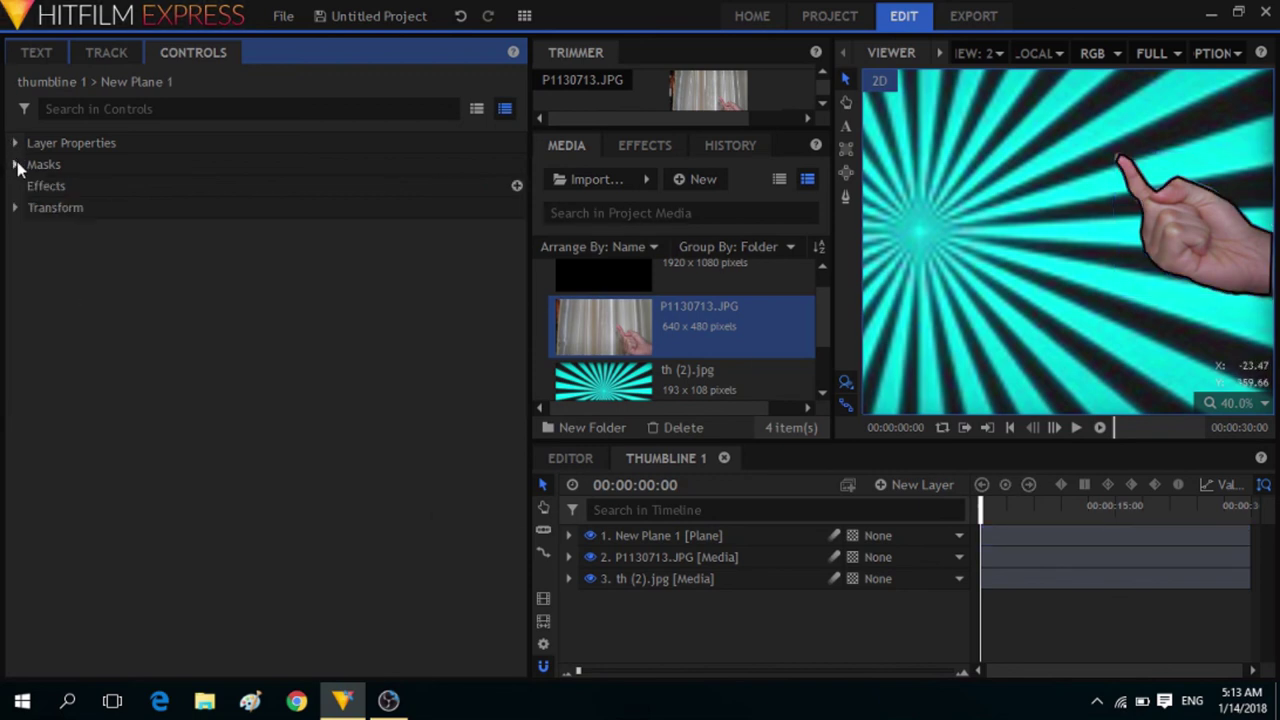
left_click(1236, 403)
left_click(1227, 623)
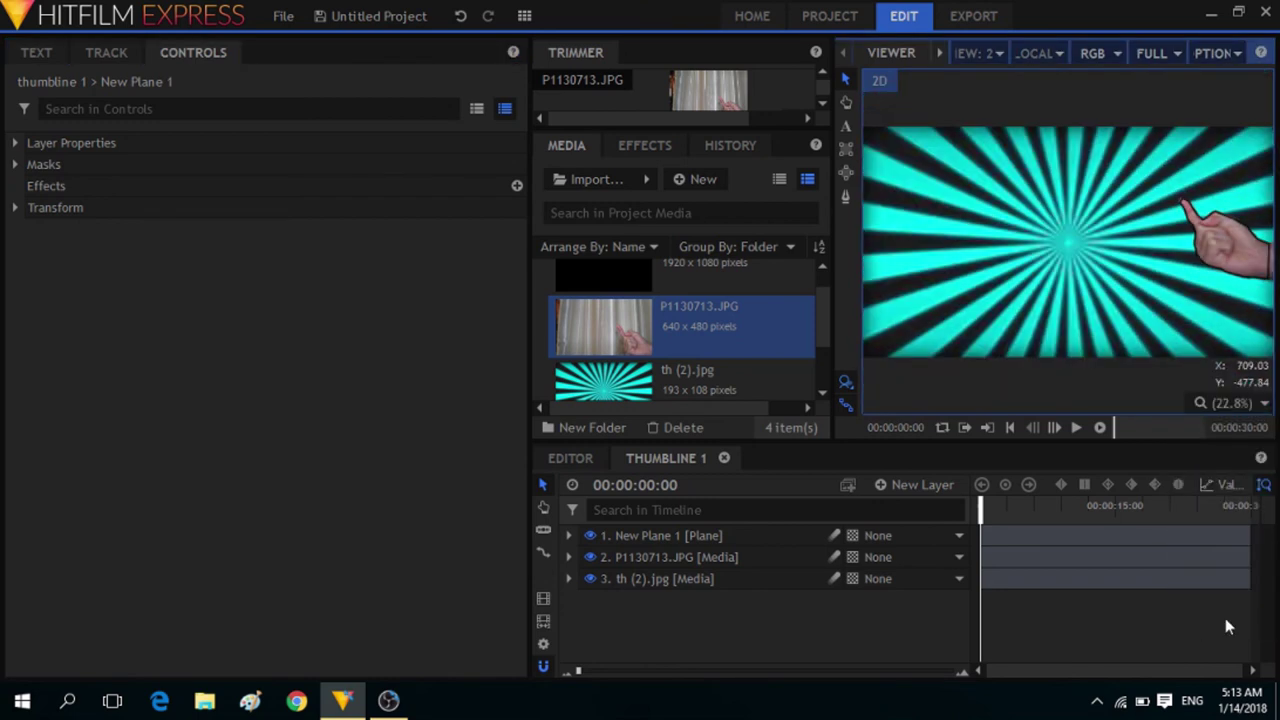